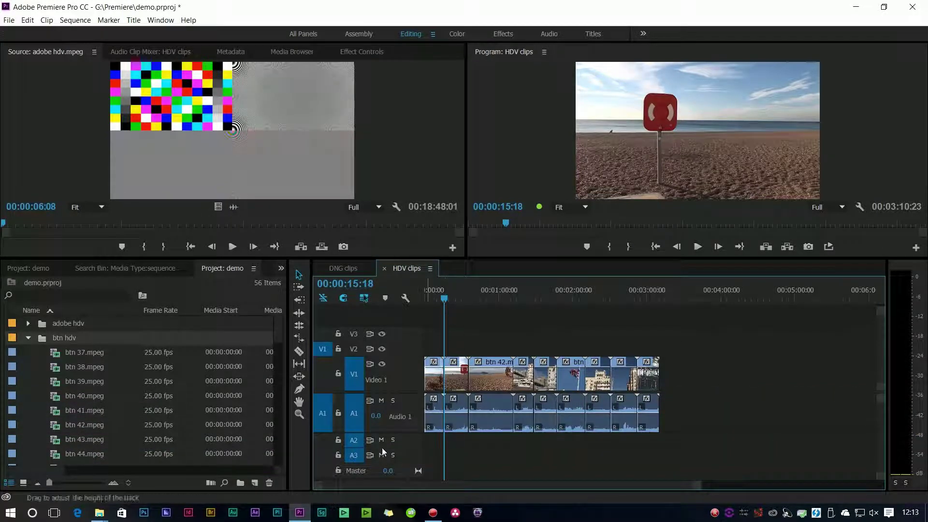
Stack btn 80, 79 and 86 on tracks V2–V4 above btn 81.
left_click(254, 483)
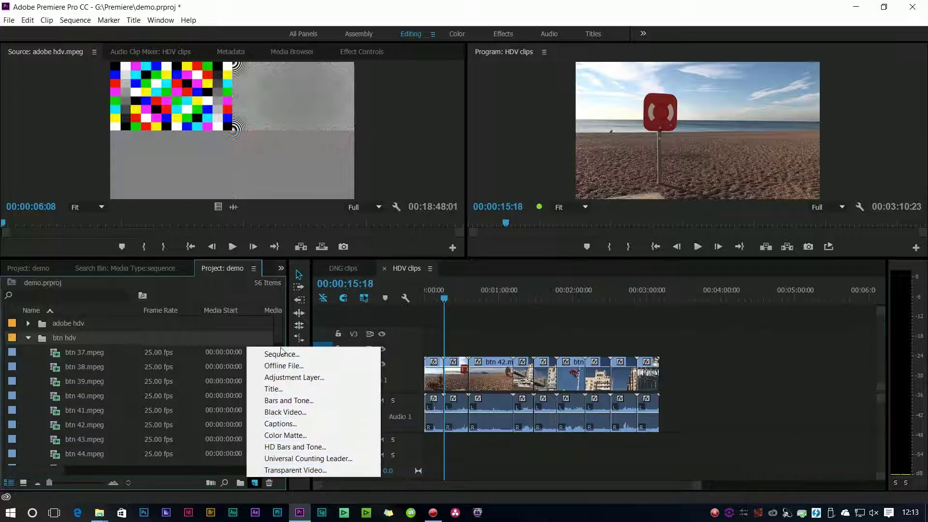
key("Escape")
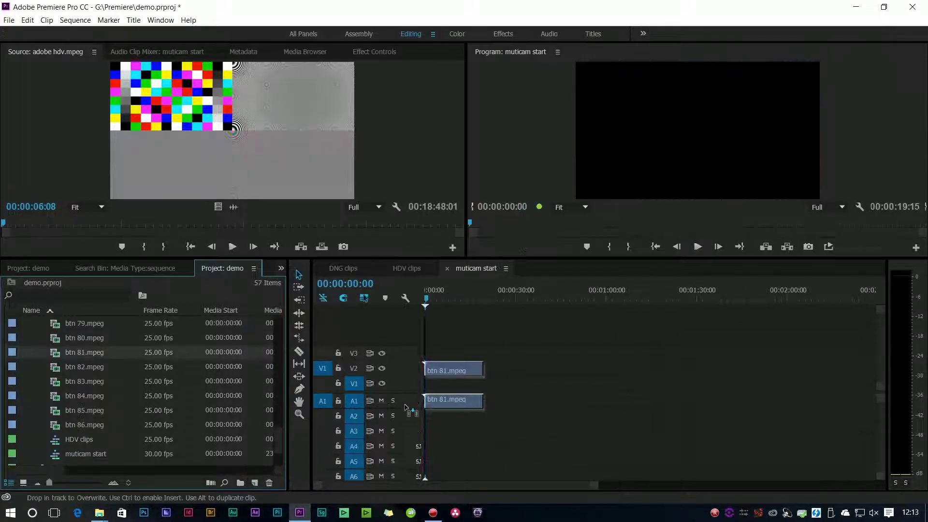
left_click_drag(406, 409, 428, 385)
left_click_drag(84, 338, 450, 353)
left_click_drag(84, 424, 455, 338)
Scrub through the stacked camera clips and make audio track A3 taller to show waveforms.
mouse_move(463, 298)
left_mouse_down()
mouse_move(442, 299)
mouse_move(449, 298)
left_mouse_up()
left_click(463, 401)
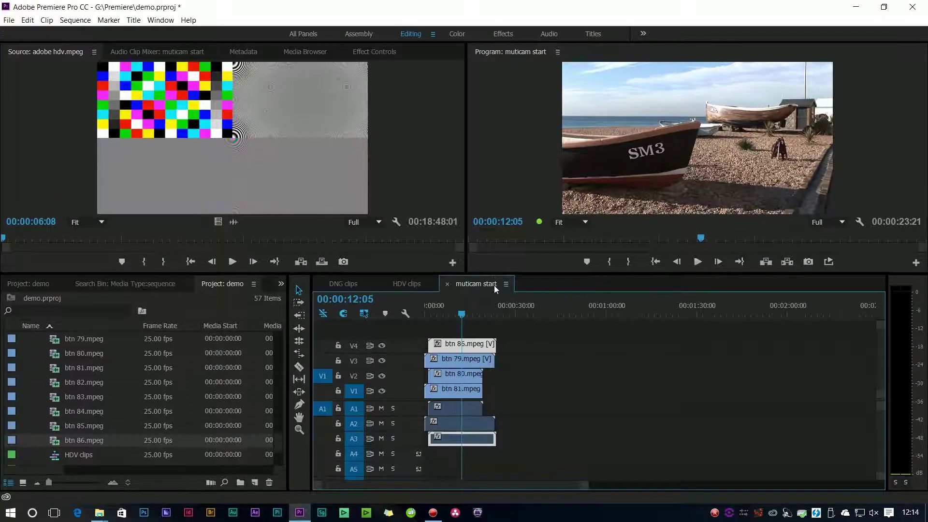
mouse_move(461, 315)
left_mouse_down()
mouse_move(440, 315)
mouse_move(458, 314)
mouse_move(448, 327)
left_mouse_up()
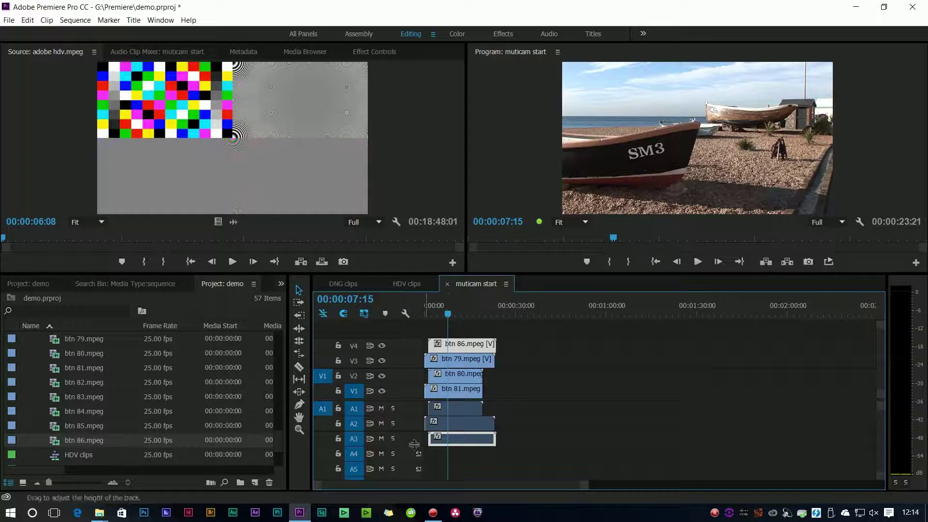
left_click_drag(371, 431, 371, 448)
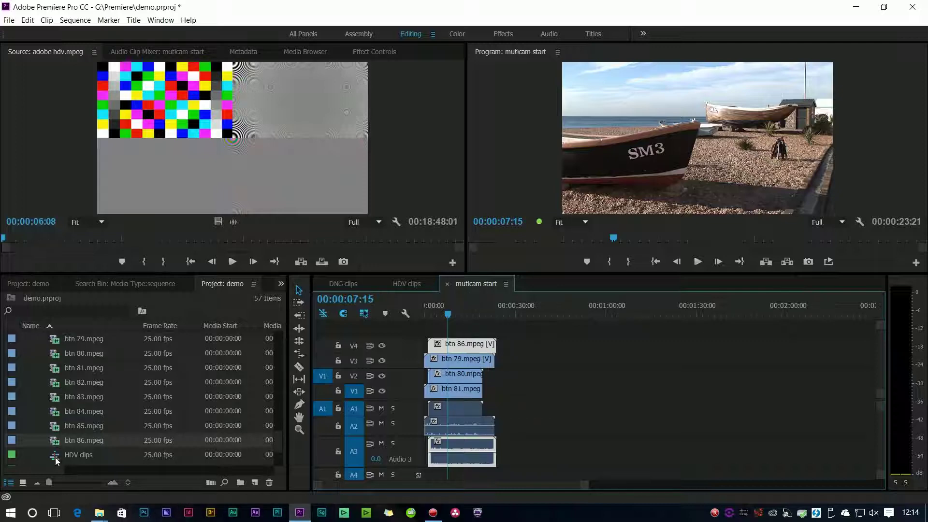
left_click_drag(57, 461, 256, 479)
Create a sequence named 'mutli edit' and place muticam start into it.
left_click(255, 482)
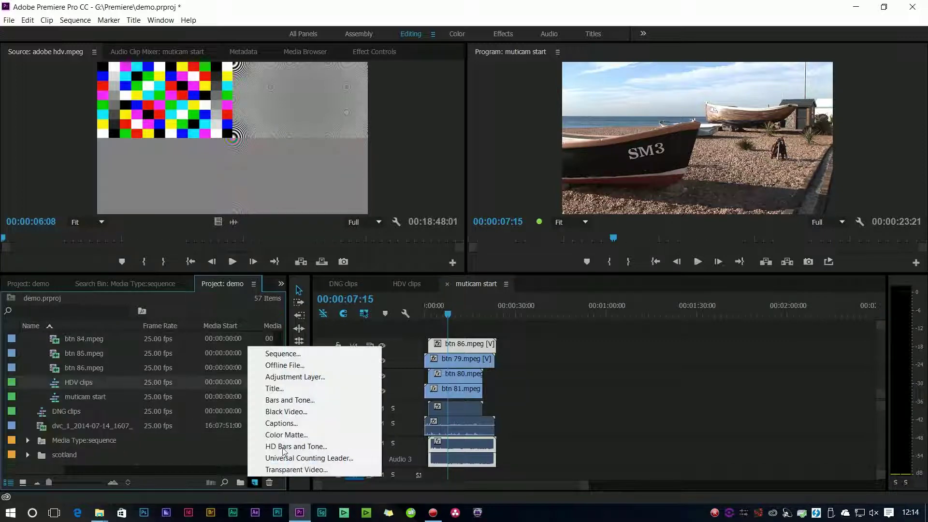
left_click(282, 353)
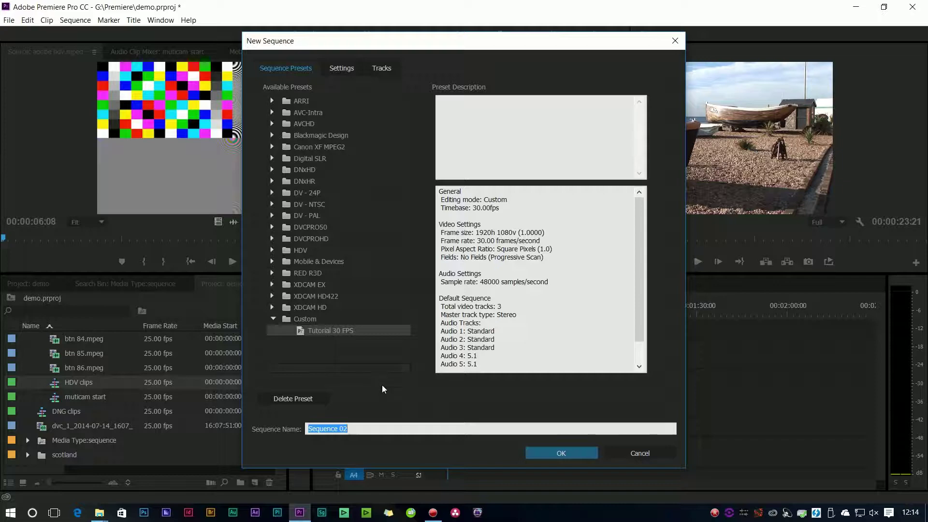
type("mutli edit")
key("Return")
left_click_drag(85, 396, 431, 406)
Enable Multi-Camera on the nested clip, showing [MC1] btn 81.mpeg, and scrub back to start.
right_click(457, 392)
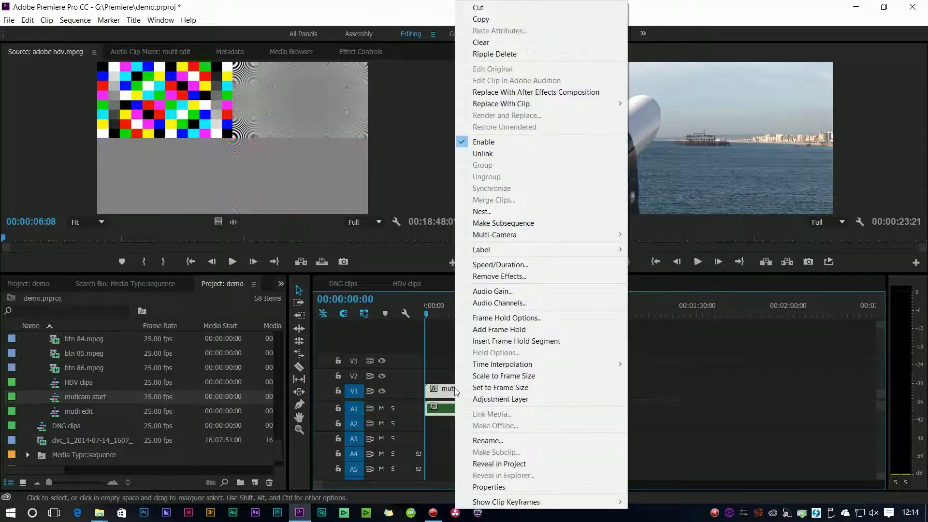
mouse_move(585, 237)
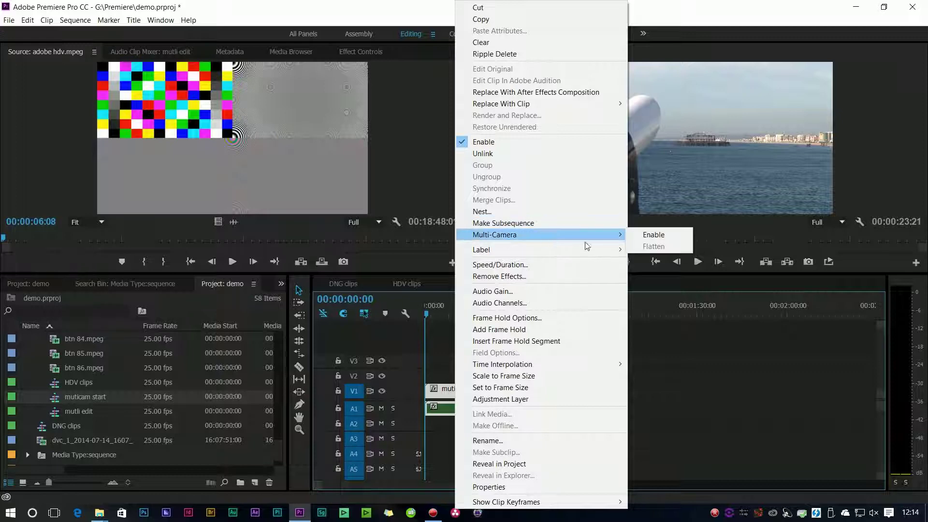
left_click(654, 235)
left_click(434, 314)
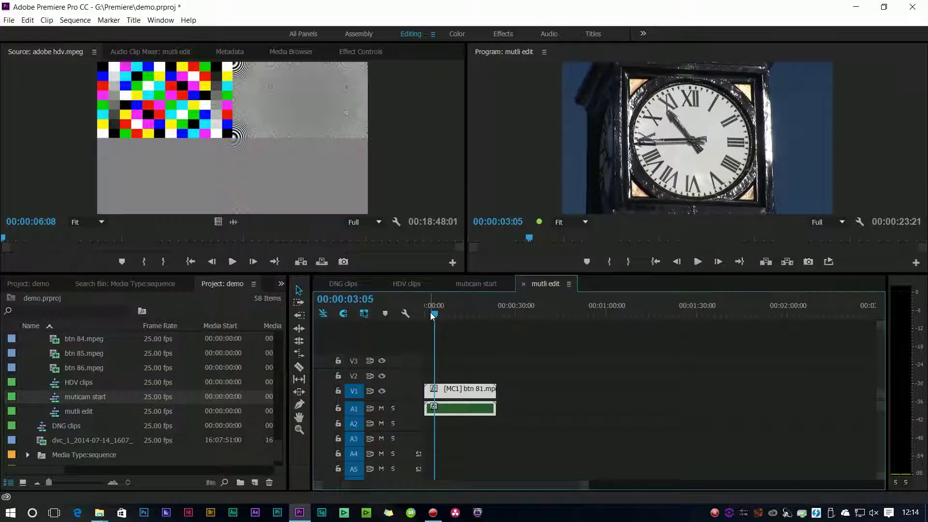
left_click_drag(433, 314, 426, 315)
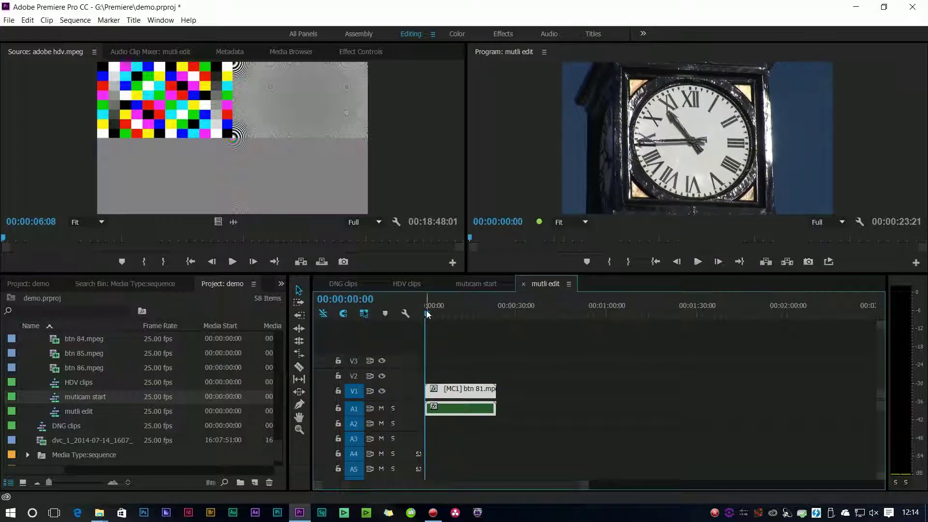
Delete the muticam start and mutli edit test sequences.
left_click(71, 414, "ctrl")
key("Delete")
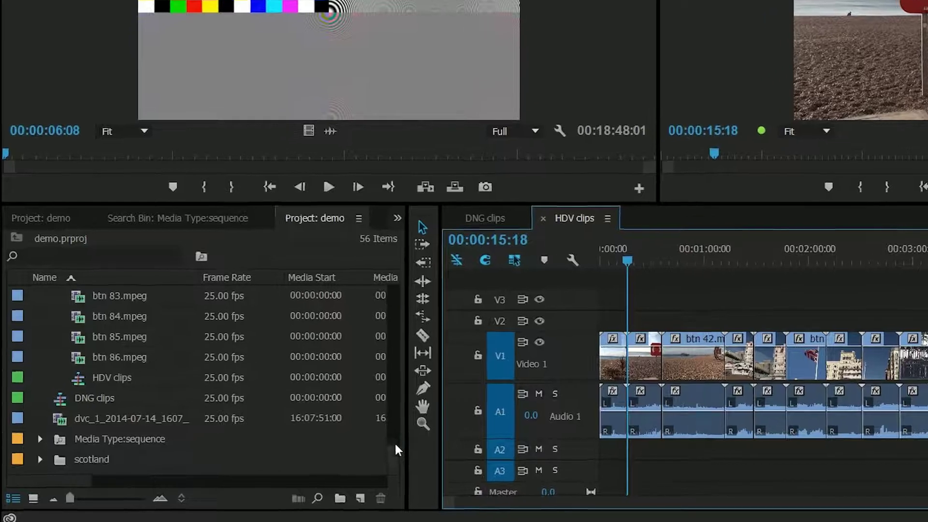
scroll(395, 440, "up", 3)
Select btn 82 through btn 86 and start Create Multi-Camera Source Sequence.
left_click(114, 411)
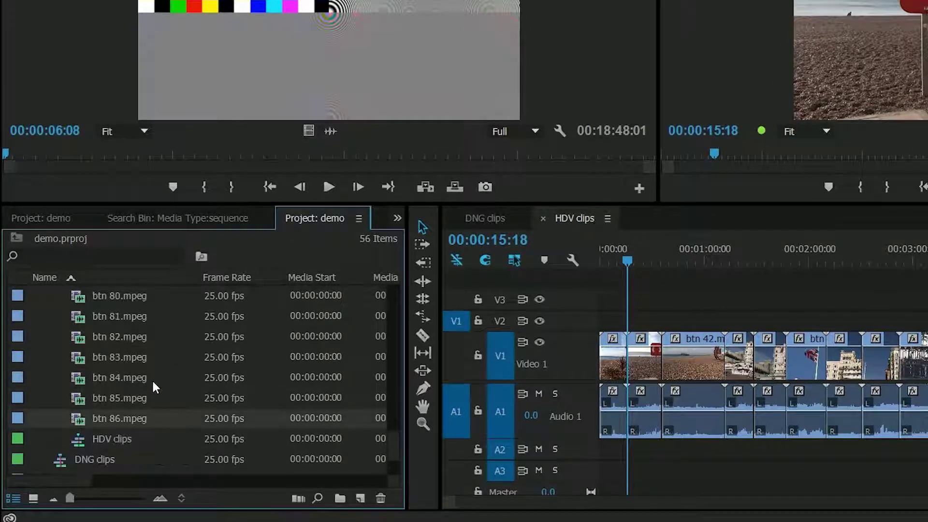
left_click(110, 339)
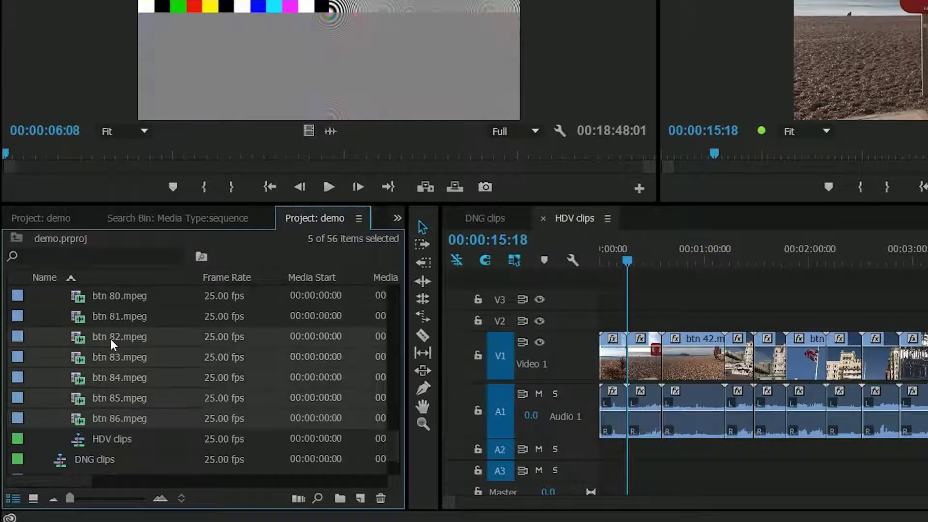
right_click(110, 339)
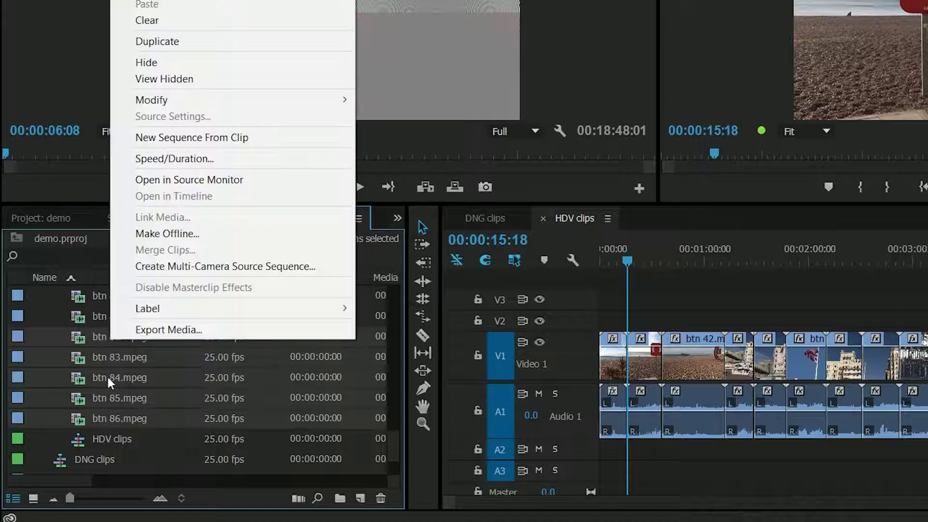
left_click(173, 268)
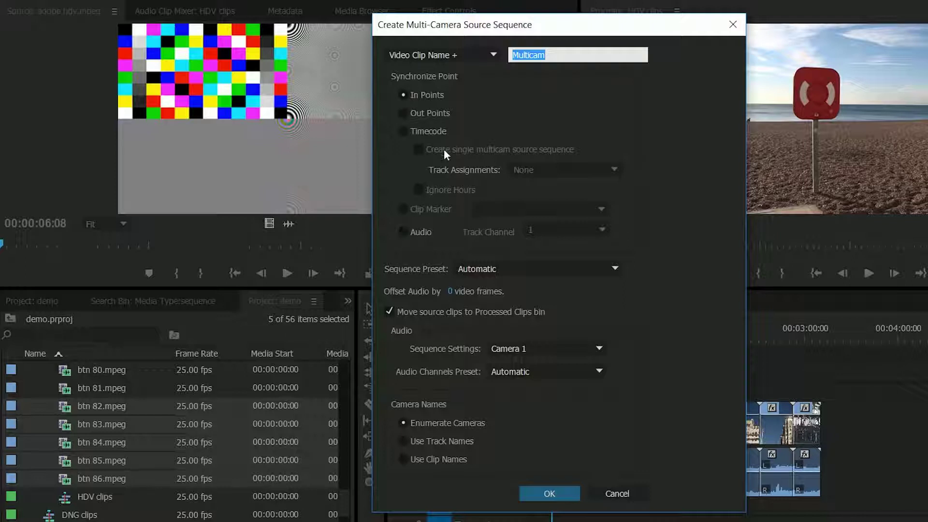
Set the five clips to synchronize by Audio and confirm the multicam sequence.
left_click(420, 231)
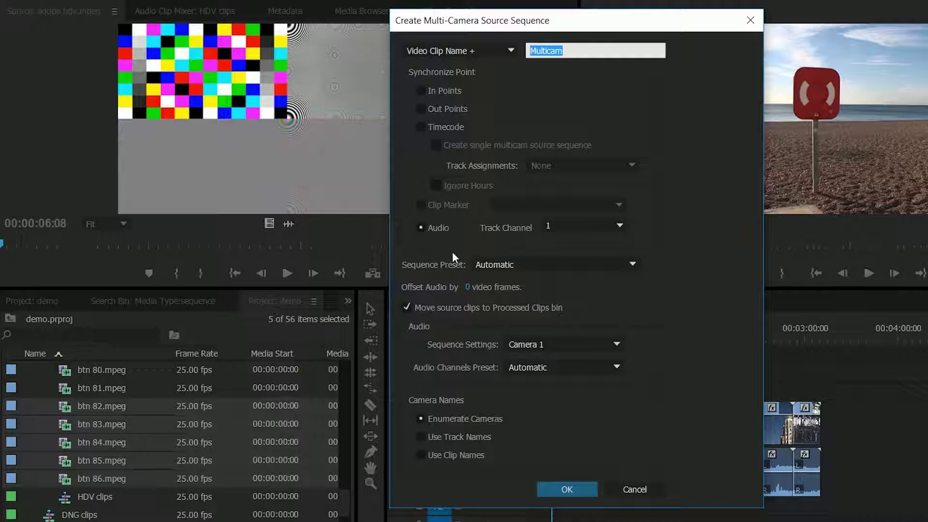
left_click(422, 227)
left_click(548, 488)
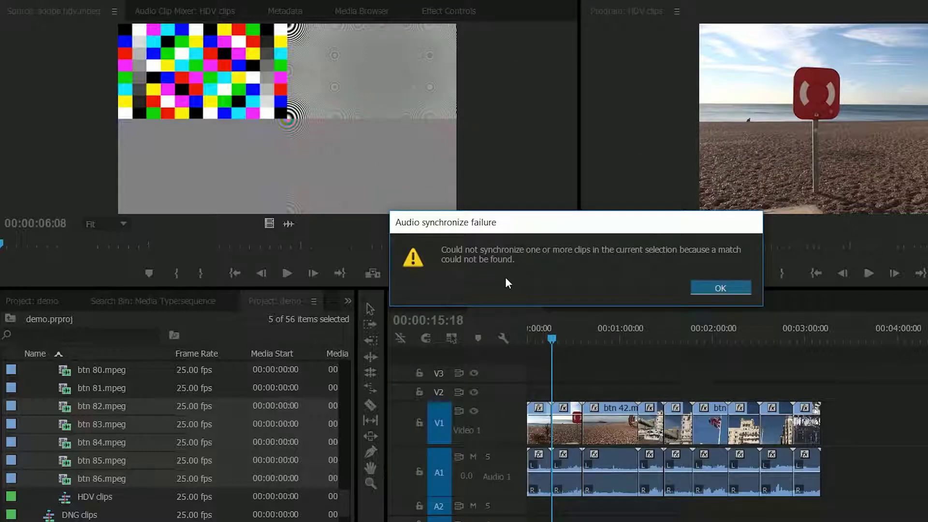
Dismiss the sync failure alert and bring up options for the clips in the btn hdv bin.
left_click(712, 287)
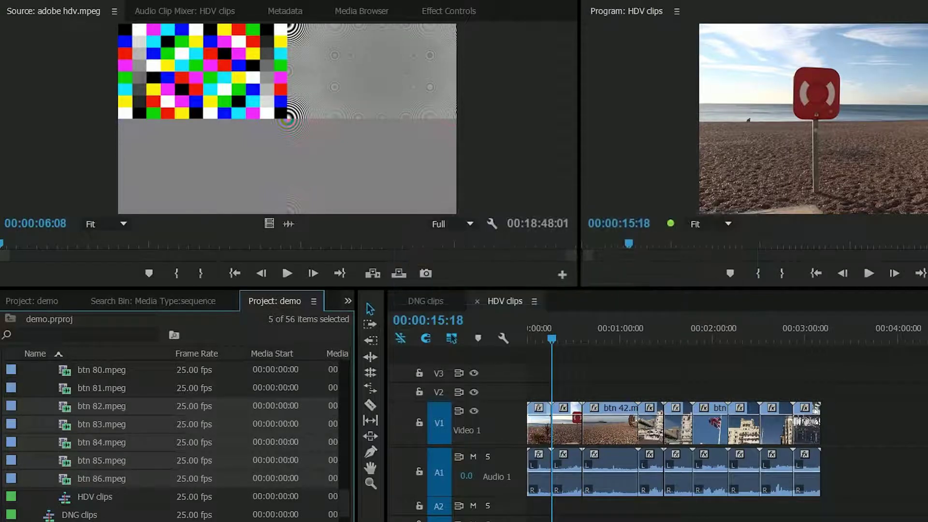
double_click(93, 488)
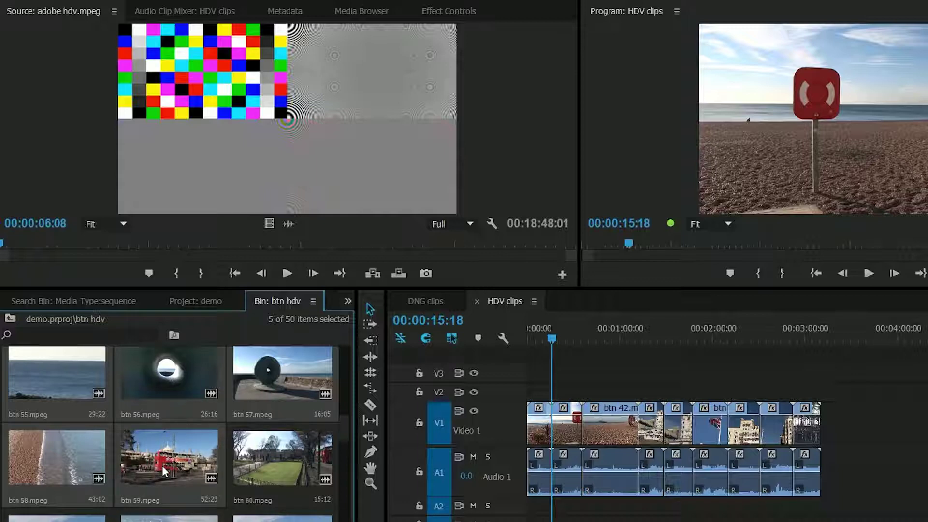
right_click(164, 446)
Sync the multicam clips by In Points, keeping the Automatic preset and Camera 1 audio.
left_click(222, 378)
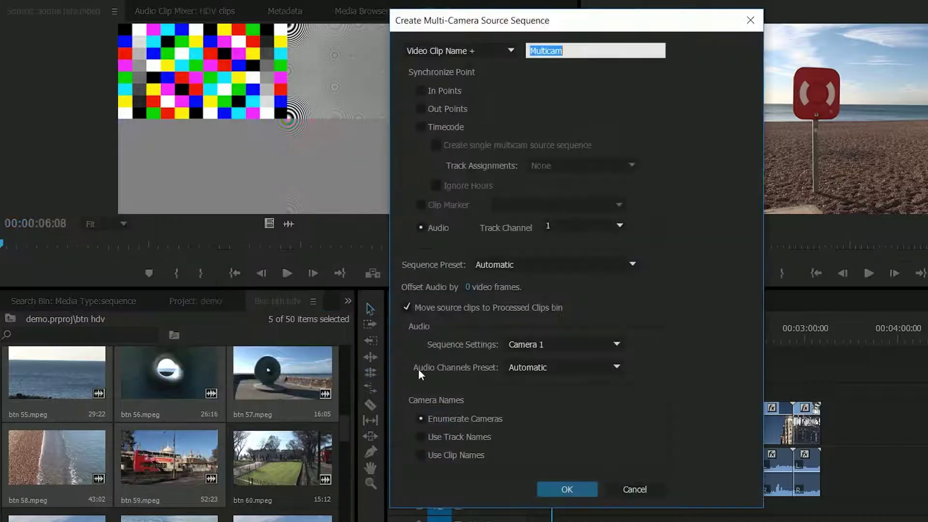
left_click(421, 90)
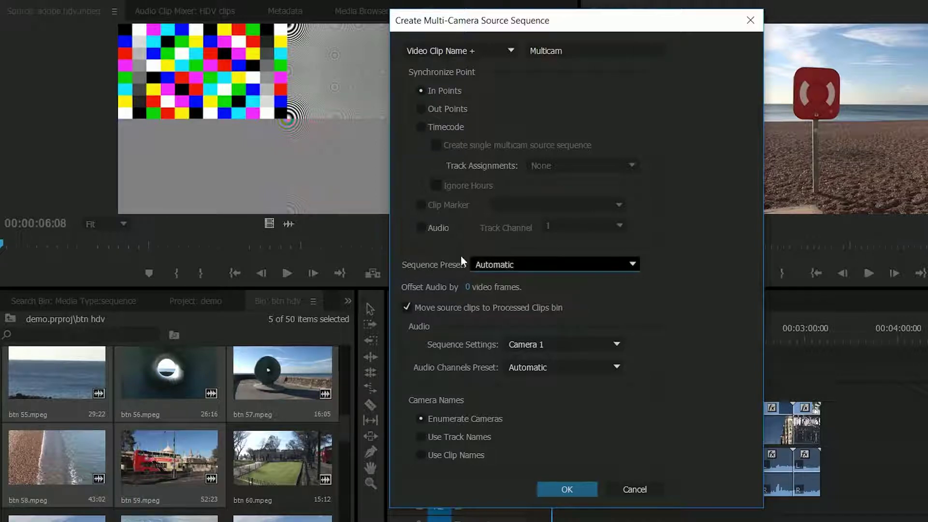
left_click(540, 267)
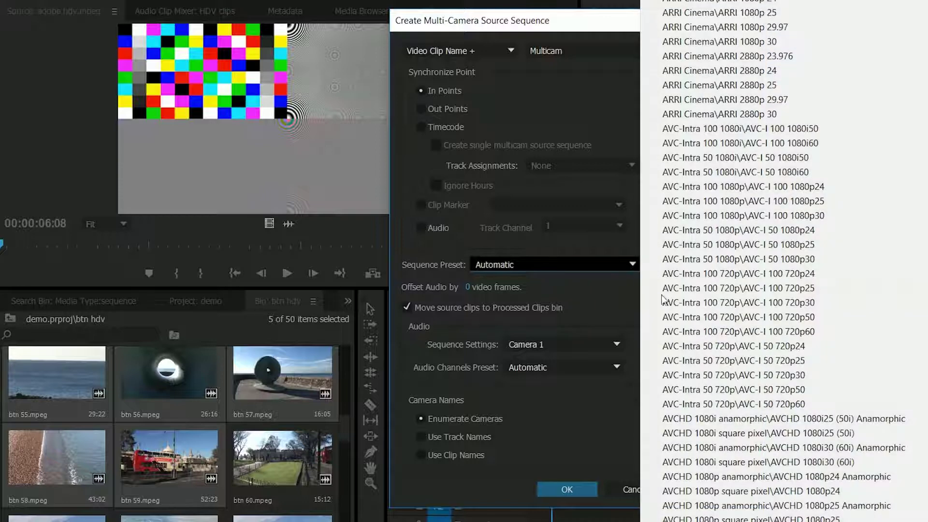
left_click(609, 302)
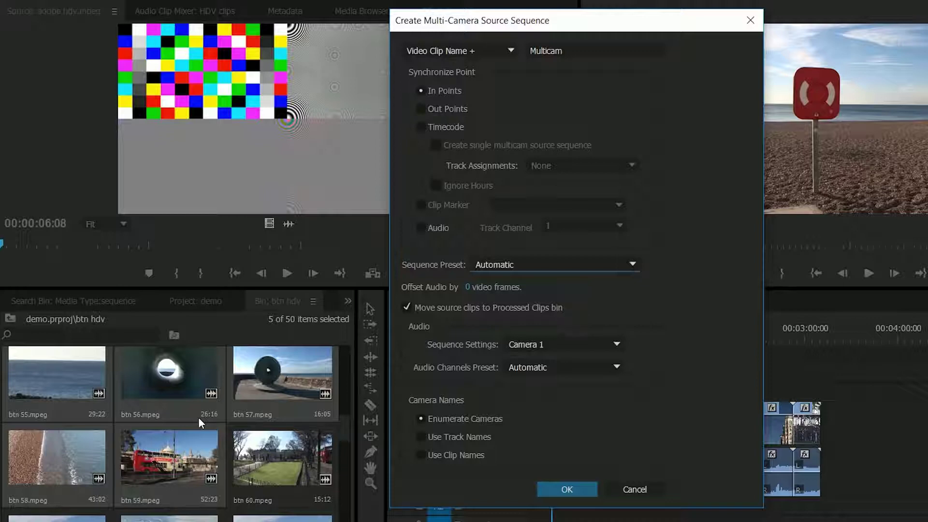
left_click(532, 344)
left_click(516, 359)
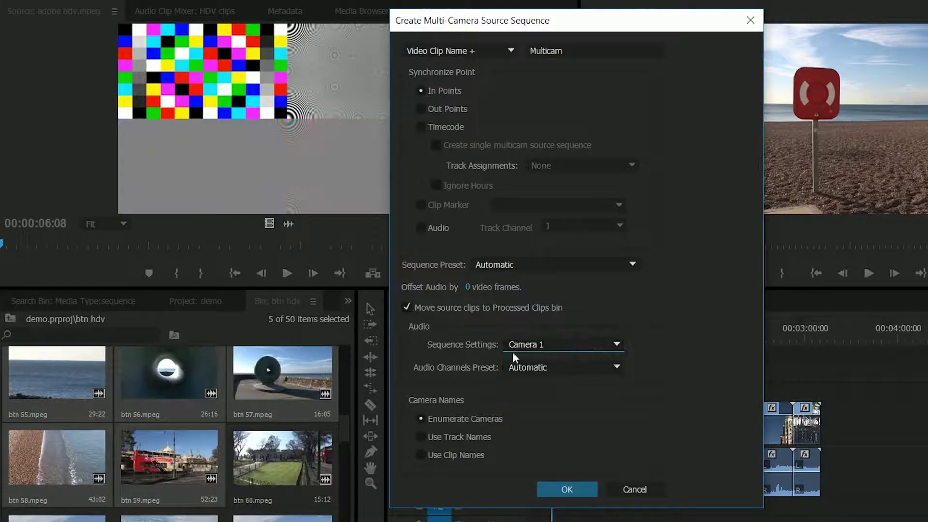
left_click(531, 344)
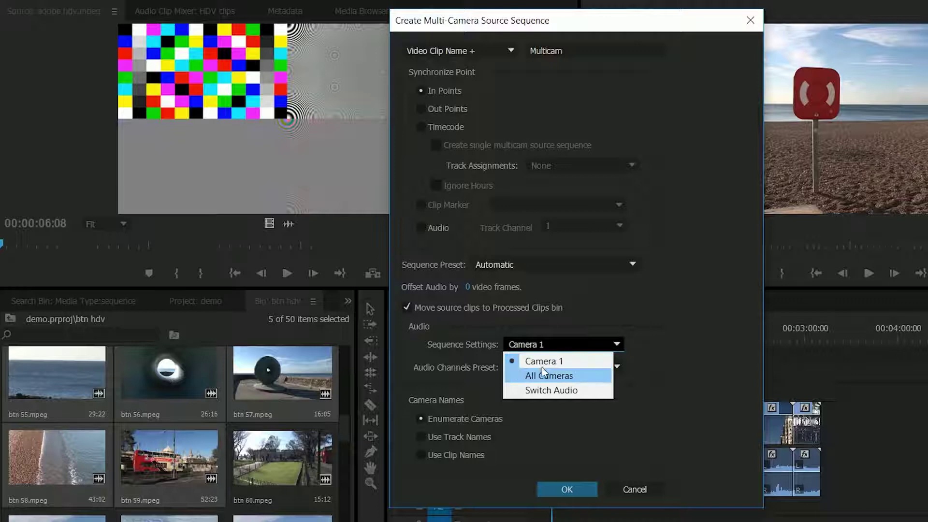
Keep sequence settings from Camera 1 and set Audio Channels Preset to Stereo.
left_click(581, 362)
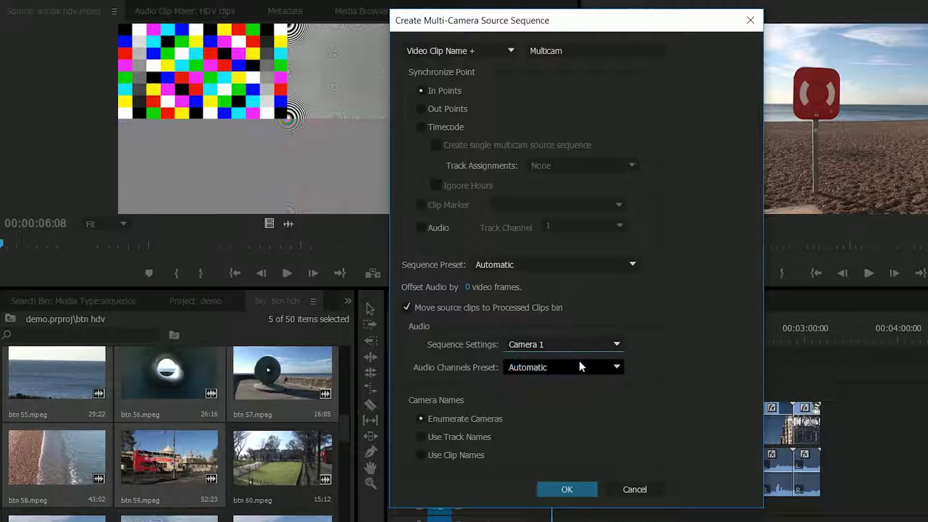
left_click(600, 365)
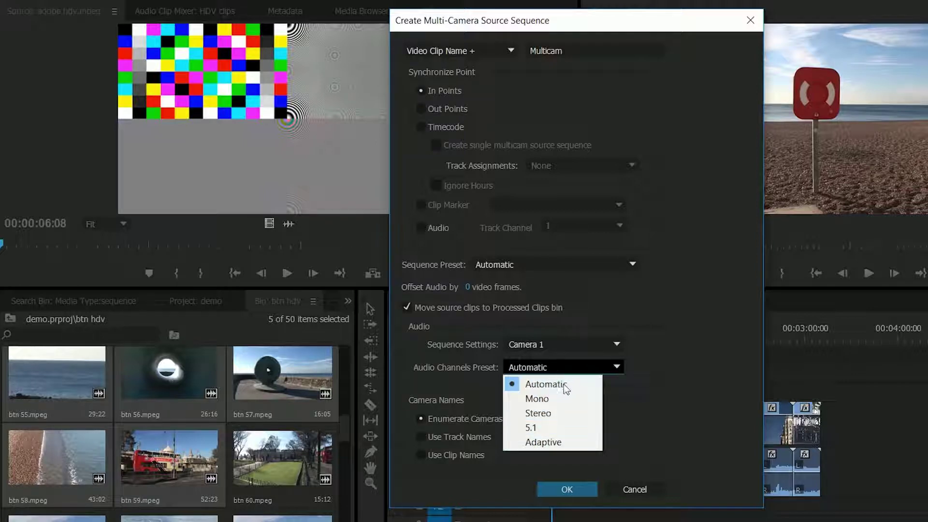
left_click(545, 415)
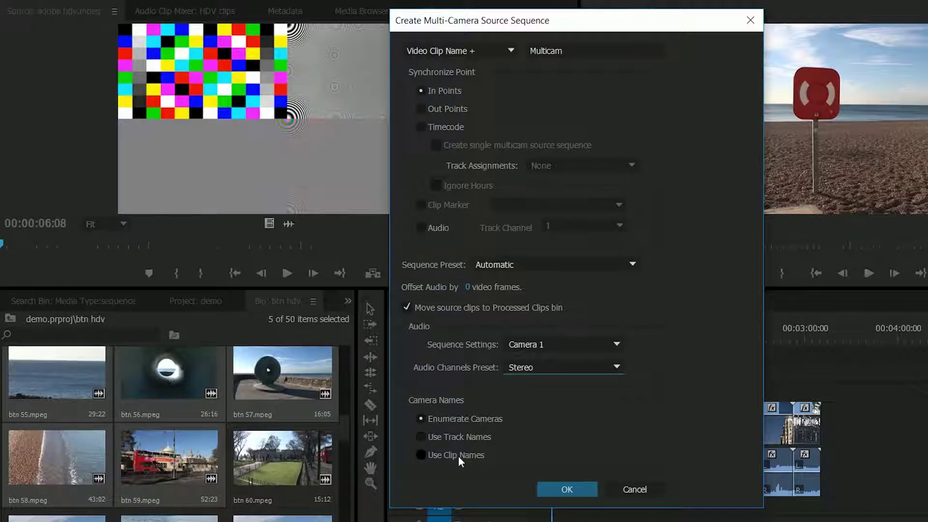
Create btn 55.mpegMulticam and preview its five camera angles in the Source Monitor.
left_click(561, 489)
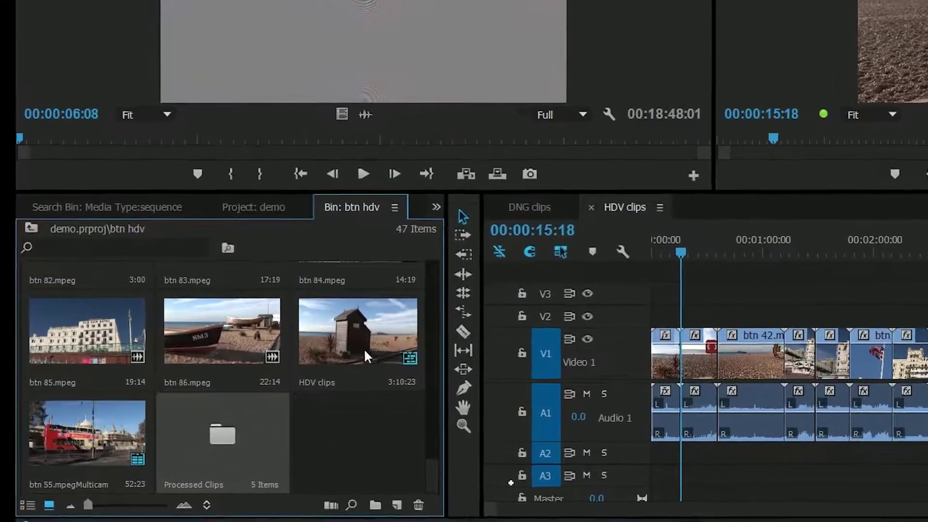
left_click(75, 449)
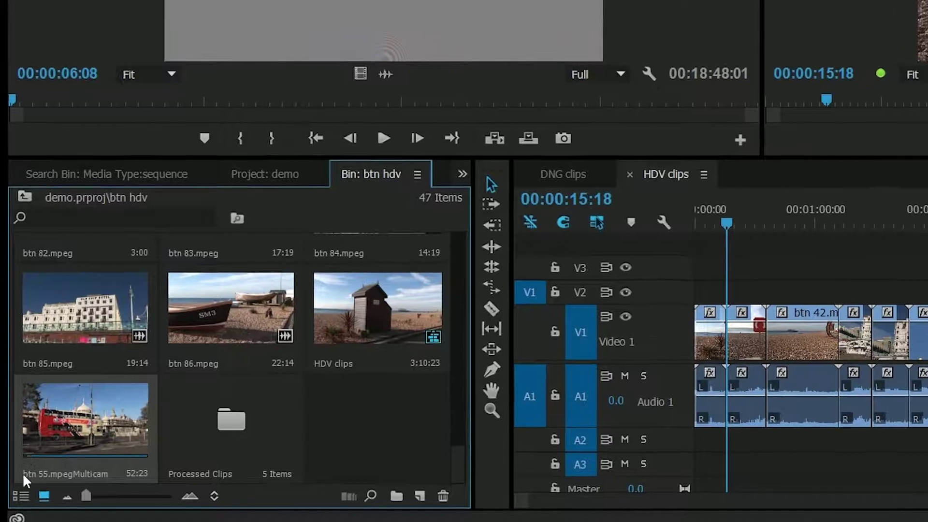
mouse_move(92, 471)
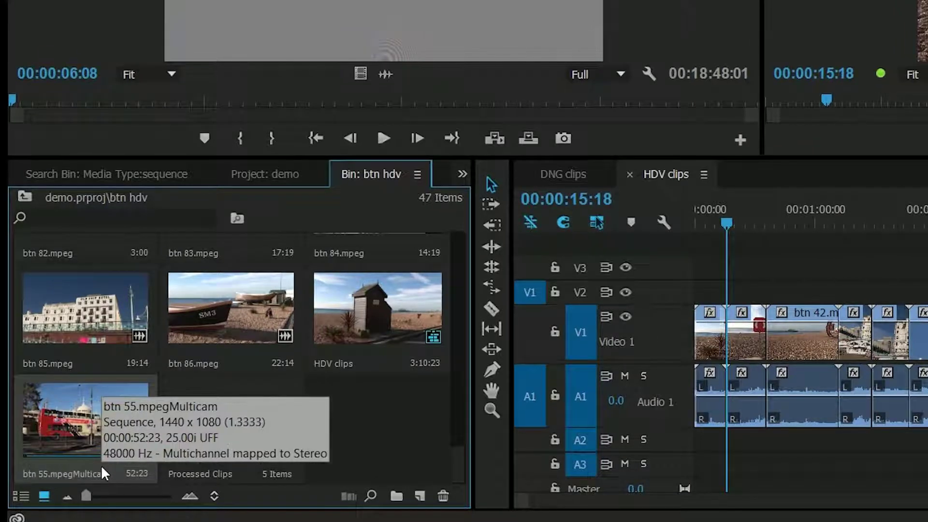
double_click(94, 415)
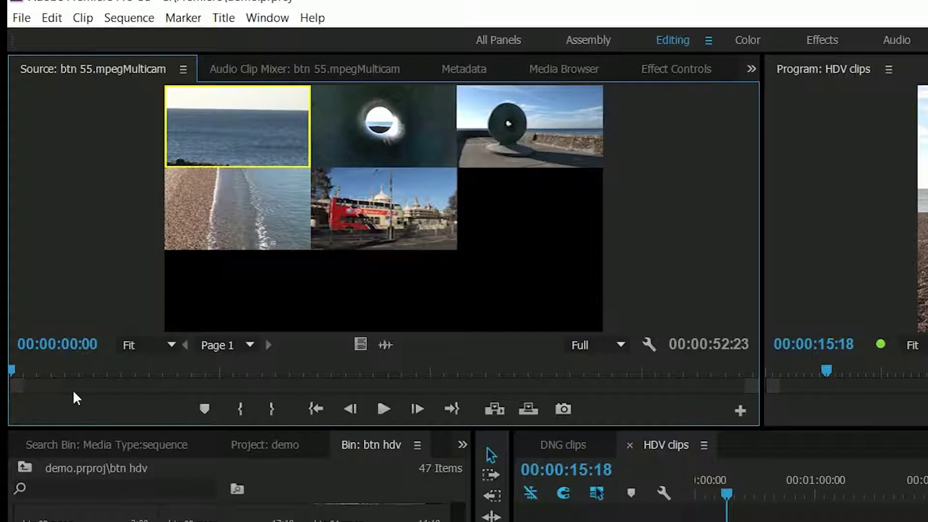
left_click_drag(20, 376, 251, 384)
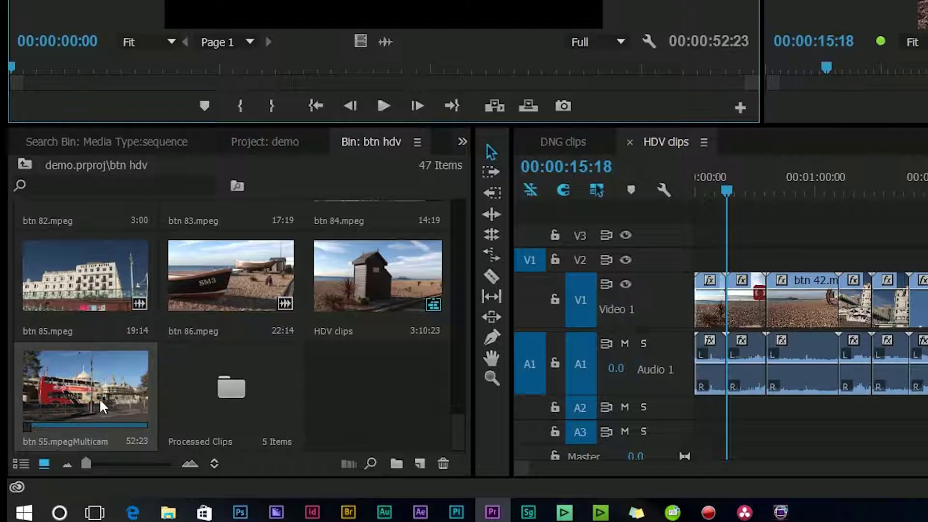
Create a new empty sequence, Sequence 03.
right_click(82, 378)
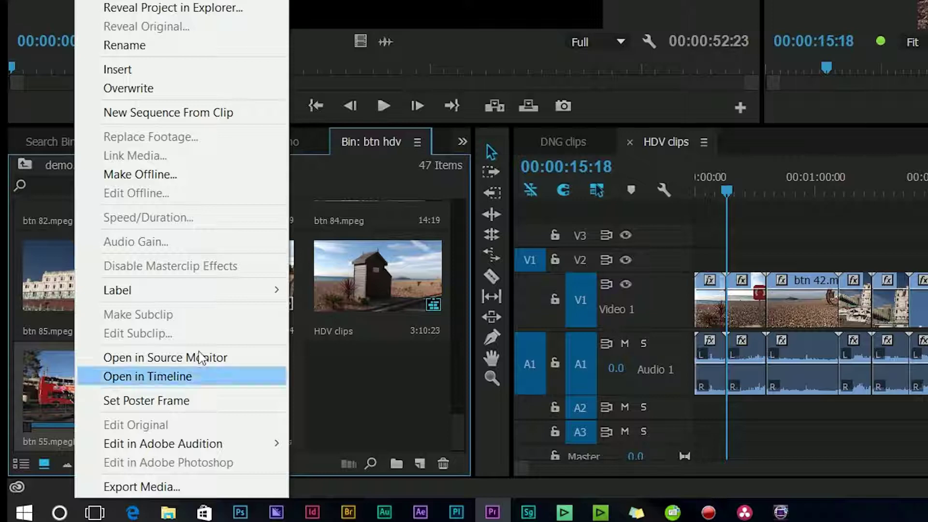
left_click(220, 118)
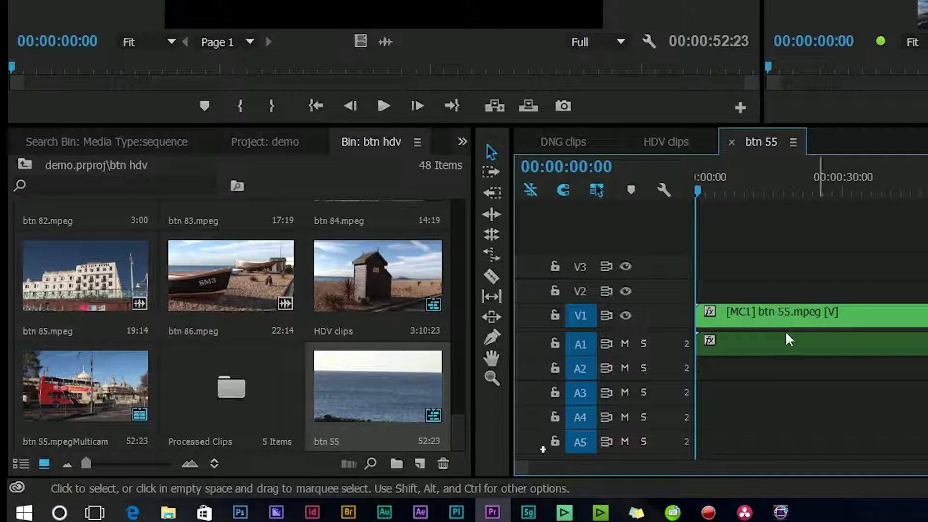
left_click(421, 464)
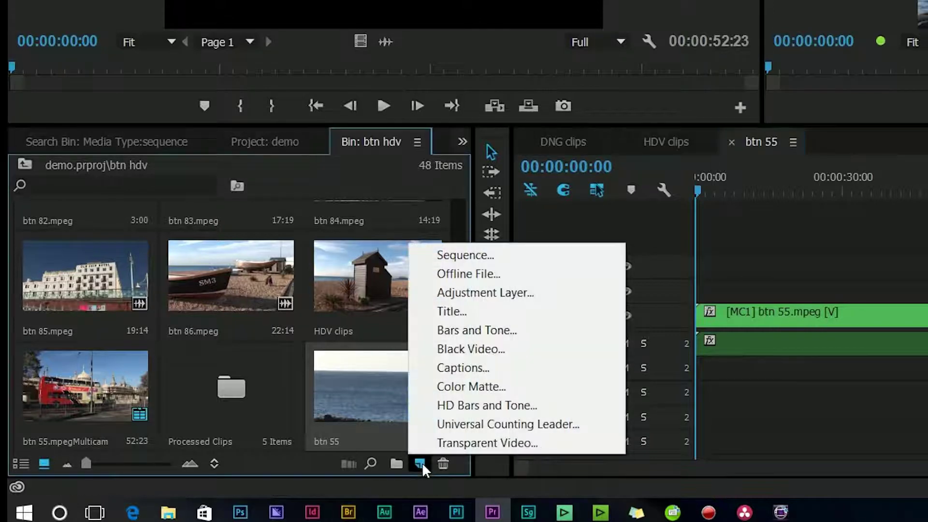
left_click(471, 256)
left_click(887, 416)
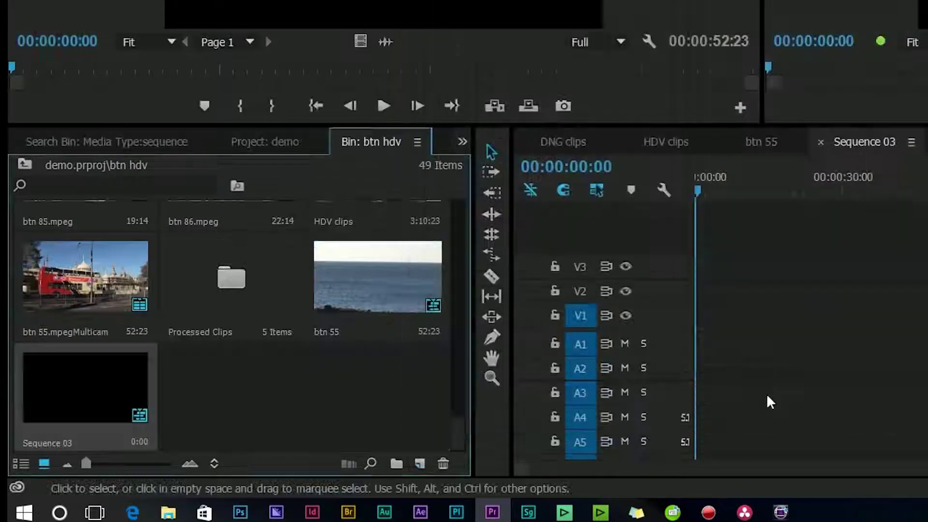
Place btn 55.mpegMulticam into Sequence 03, keeping existing settings, and scrub through it.
left_click_drag(99, 281, 701, 317)
left_click(889, 151)
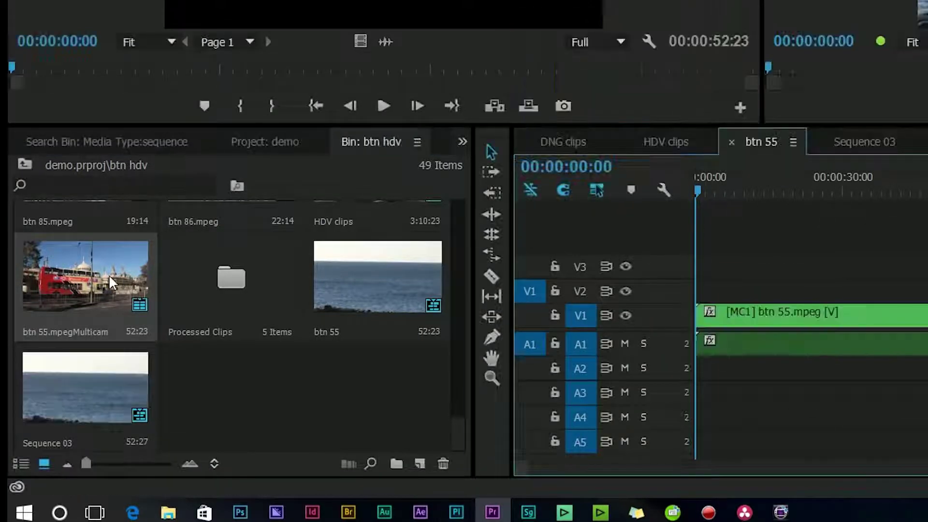
right_click(109, 285)
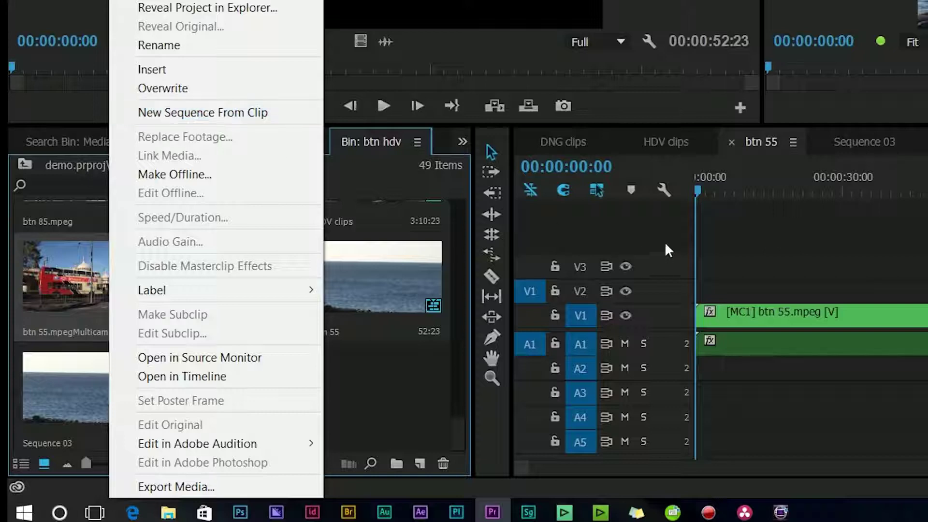
left_click_drag(707, 191, 707, 216)
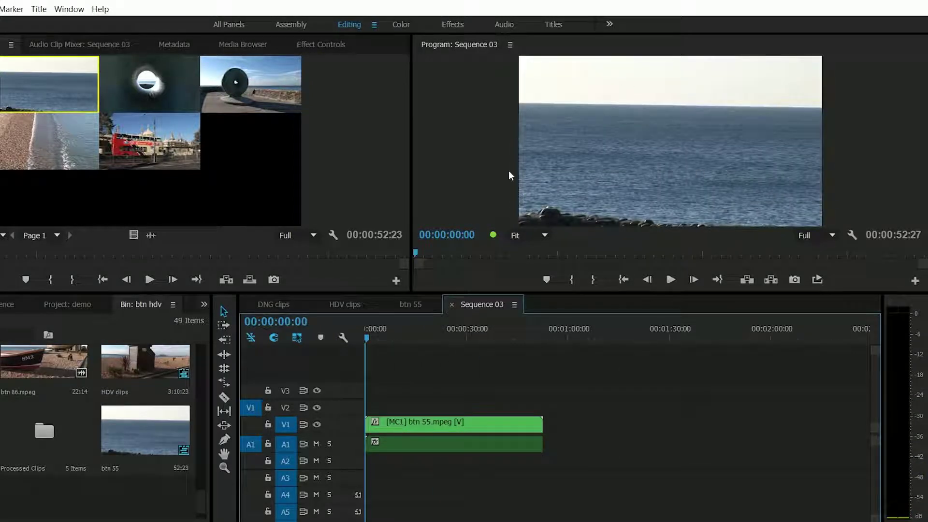
Switch the Program Monitor to Multi-Camera view with the playhead at the sequence start.
left_click_drag(412, 292, 412, 301)
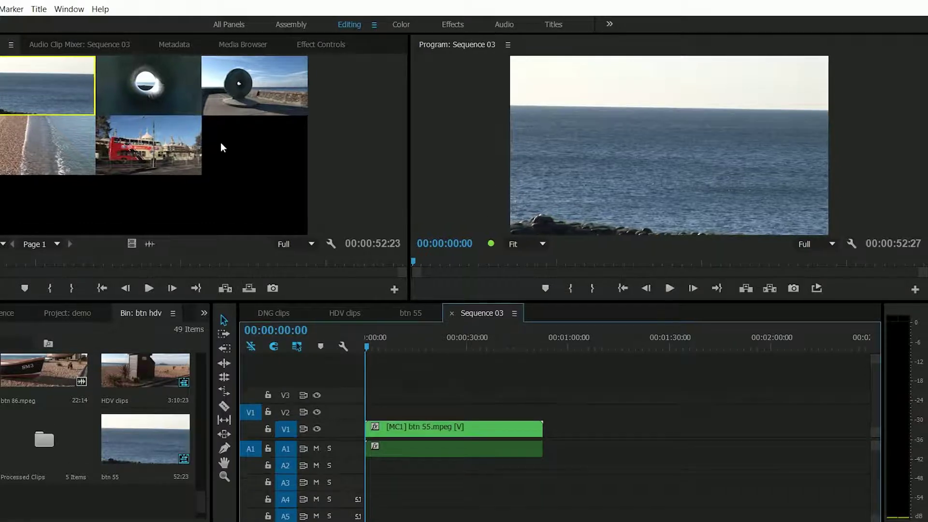
left_click(69, 9)
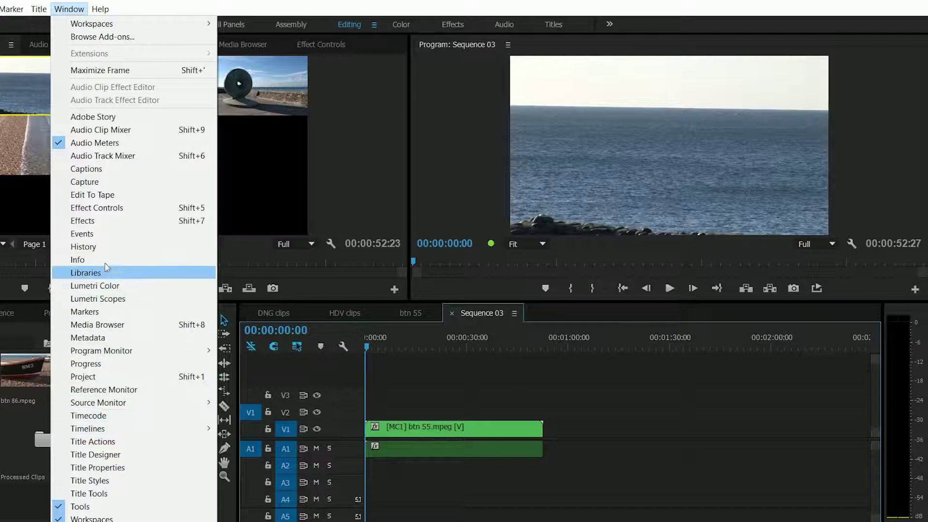
left_click(408, 348)
key("Home")
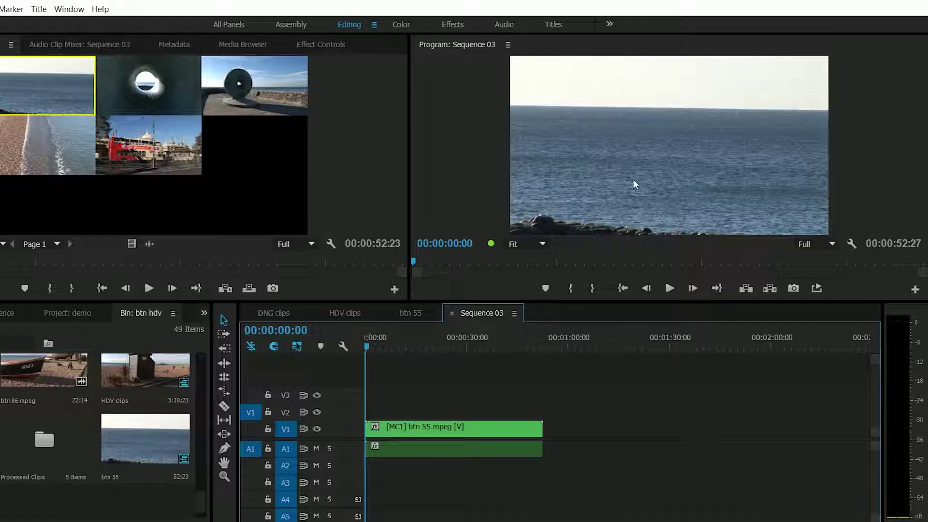
left_click(853, 244)
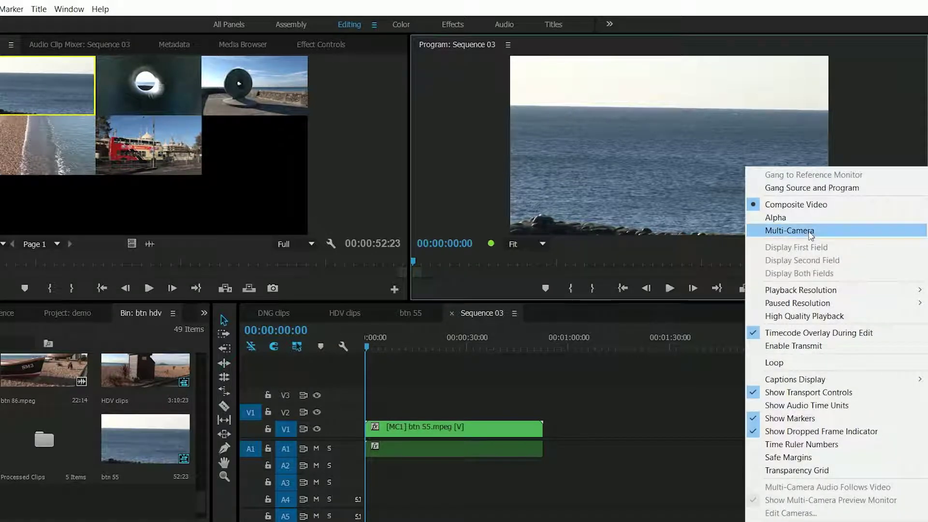
left_click(810, 235)
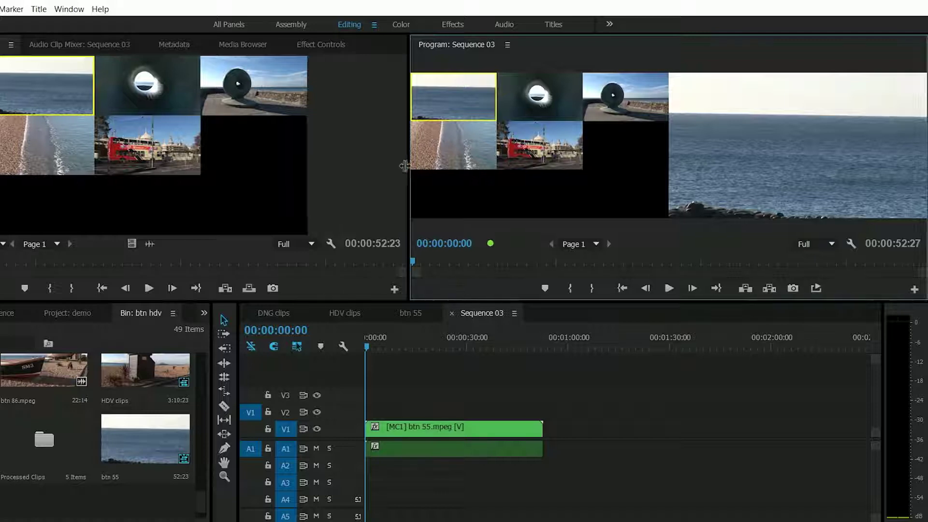
Widen and heighten the Program Monitor, with btn 86.mpeg loaded in the Source Monitor.
left_click_drag(410, 166, 323, 166)
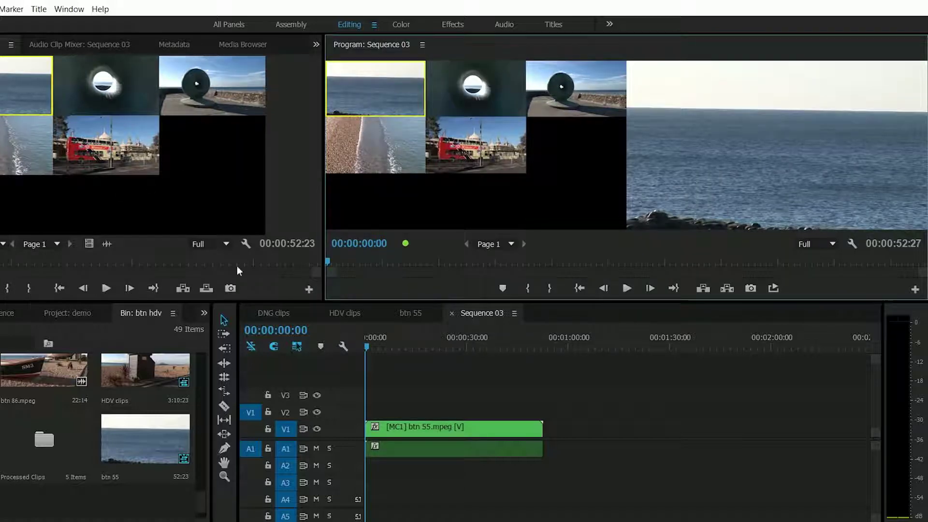
double_click(36, 368)
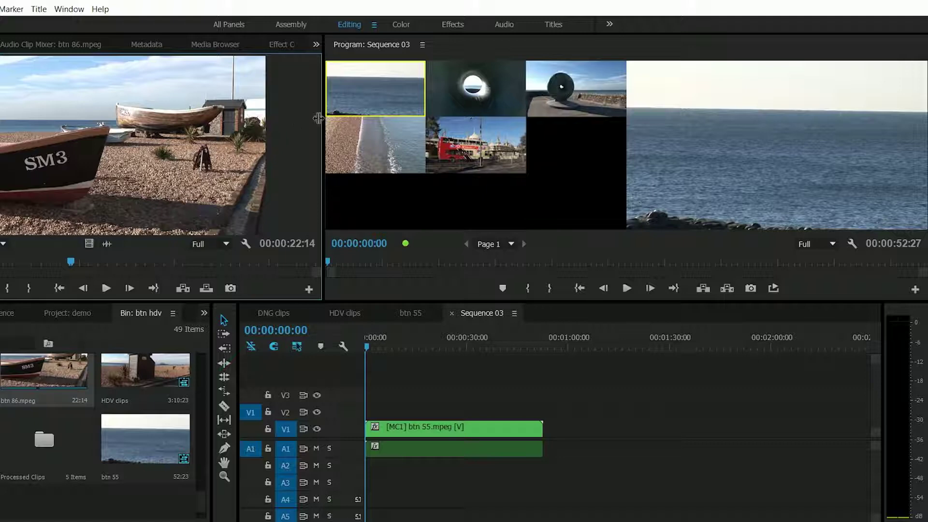
left_click_drag(322, 118, 126, 119)
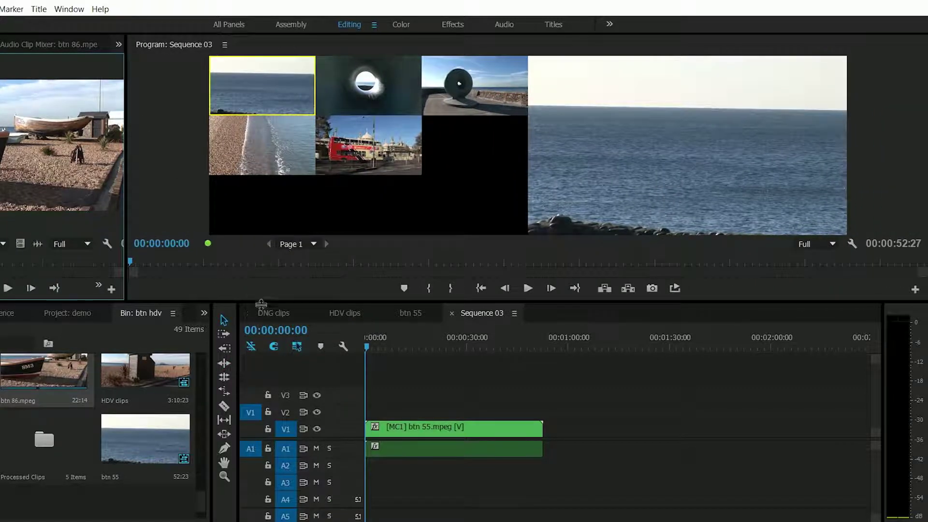
left_click_drag(261, 304, 325, 328)
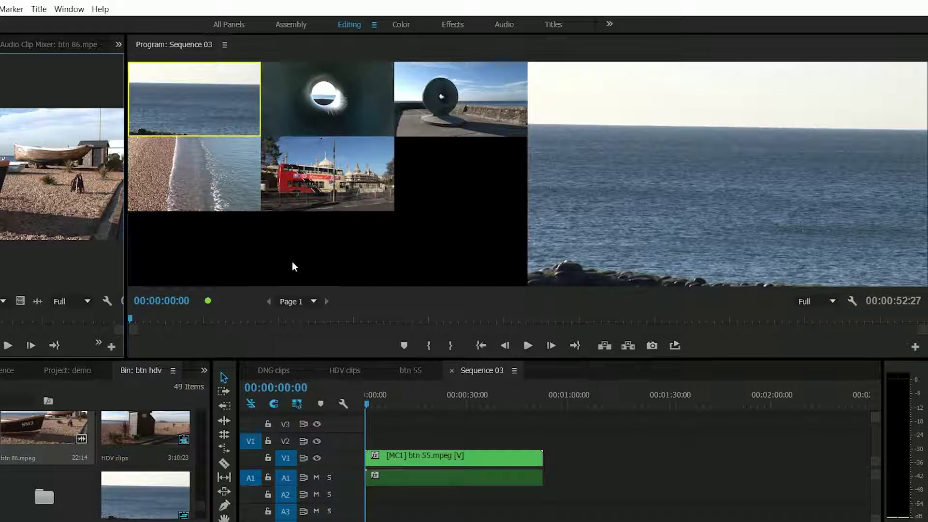
Play the sequence and cut live to angles 2, 3, bus, shoreline, tunnel and sea.
left_click(528, 346)
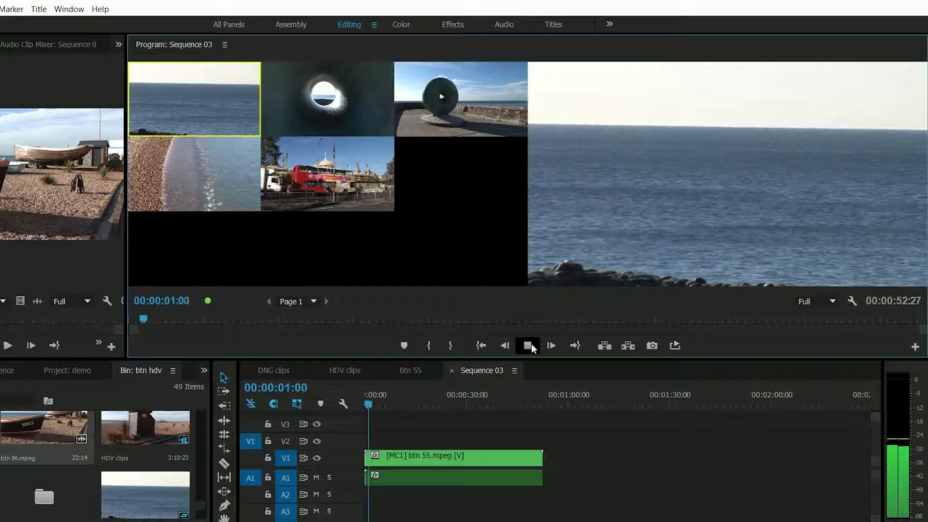
left_click(328, 91)
left_click(451, 103)
left_click(309, 173)
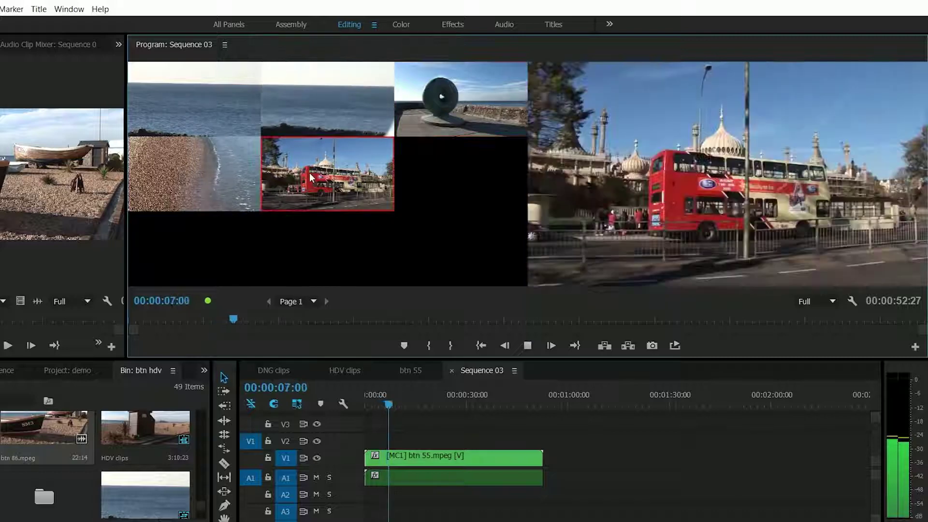
left_click(197, 182)
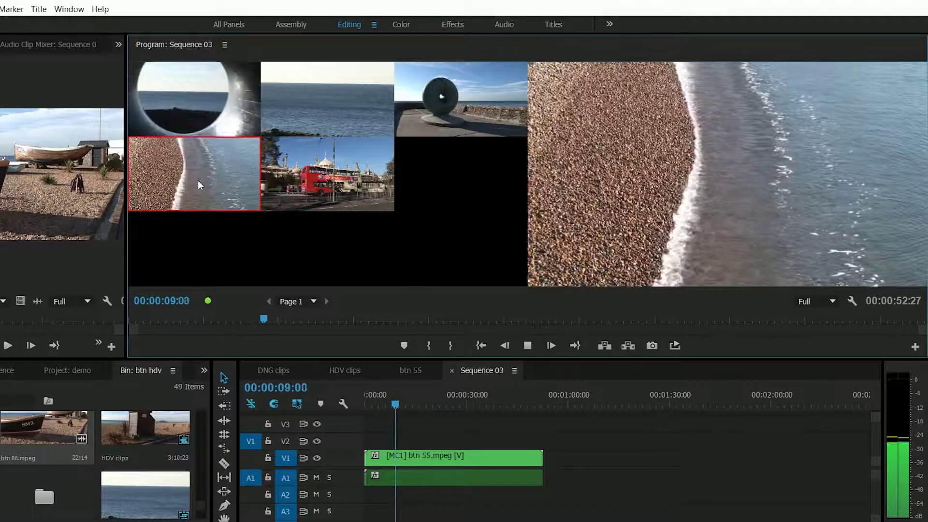
left_click(209, 92)
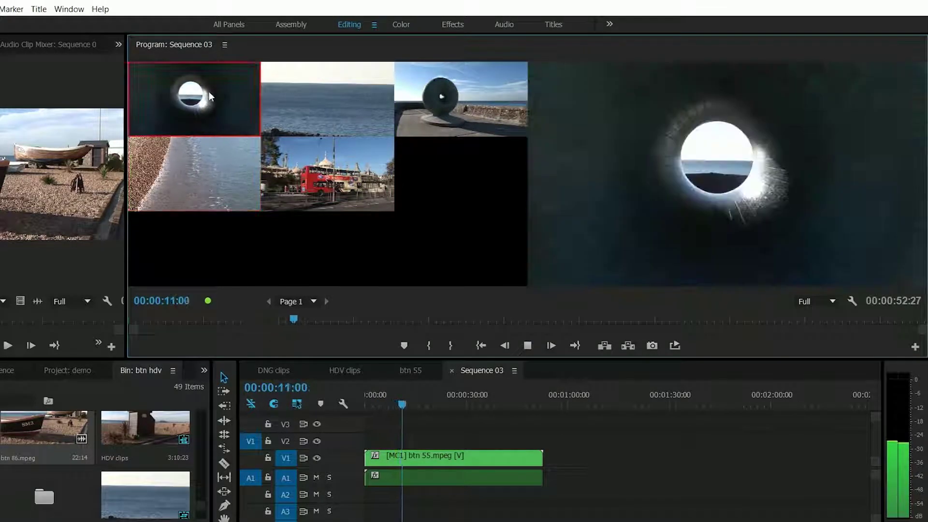
left_click(359, 117)
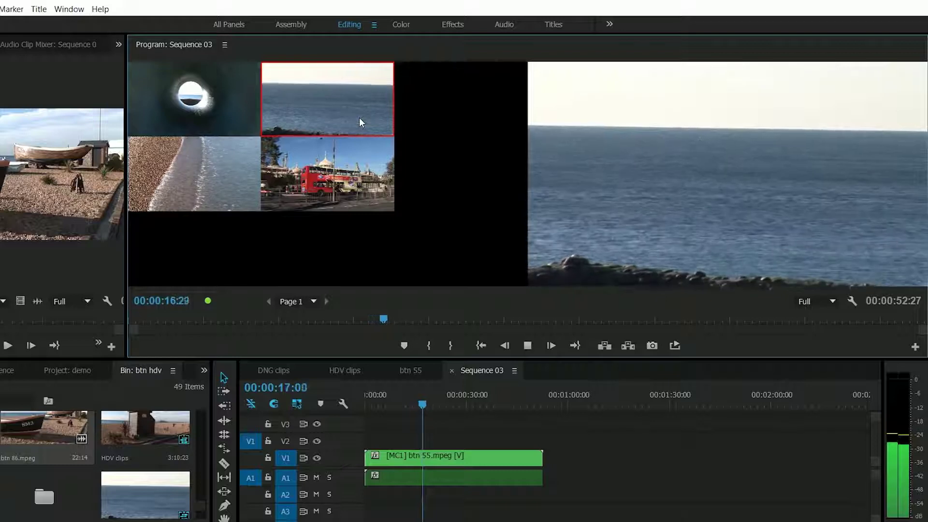
Keep cutting with number keys 1, 2, 3 and 1 after cancelling a stray timecode entry.
type("1")
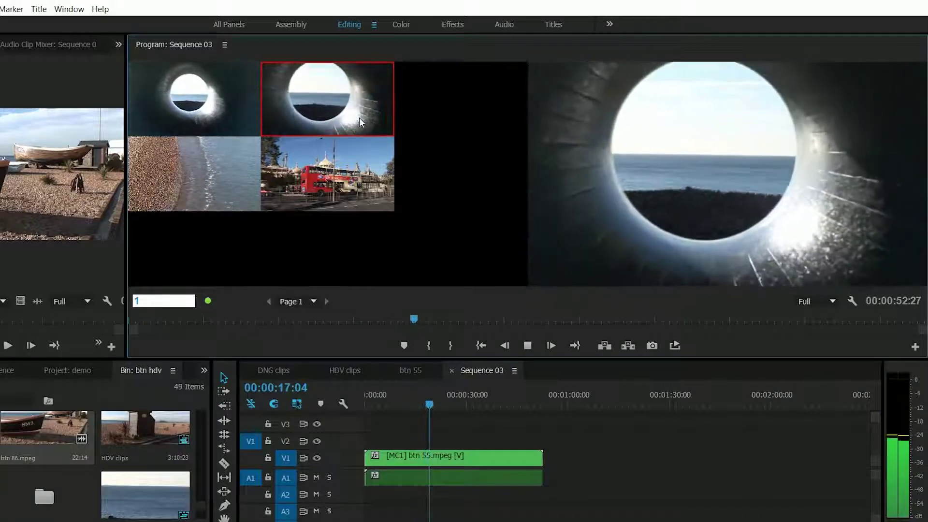
key("Escape")
key("1")
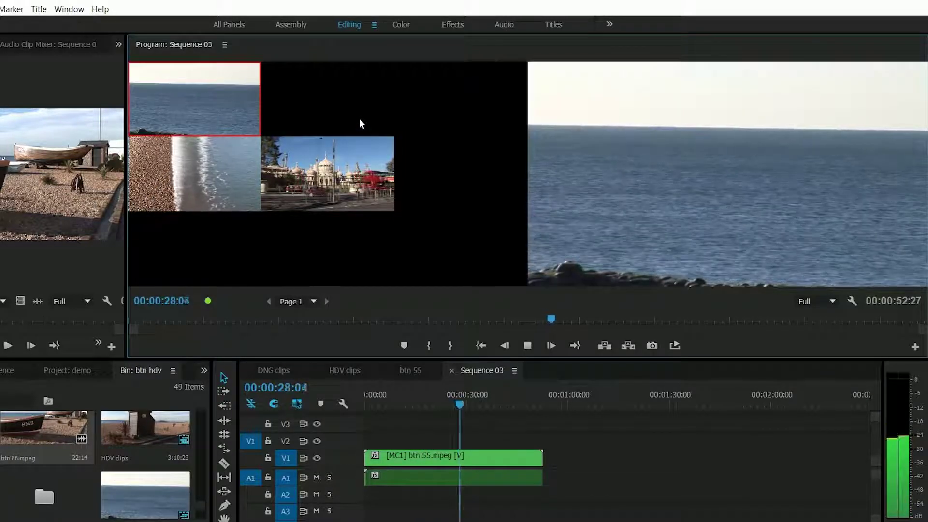
key("2")
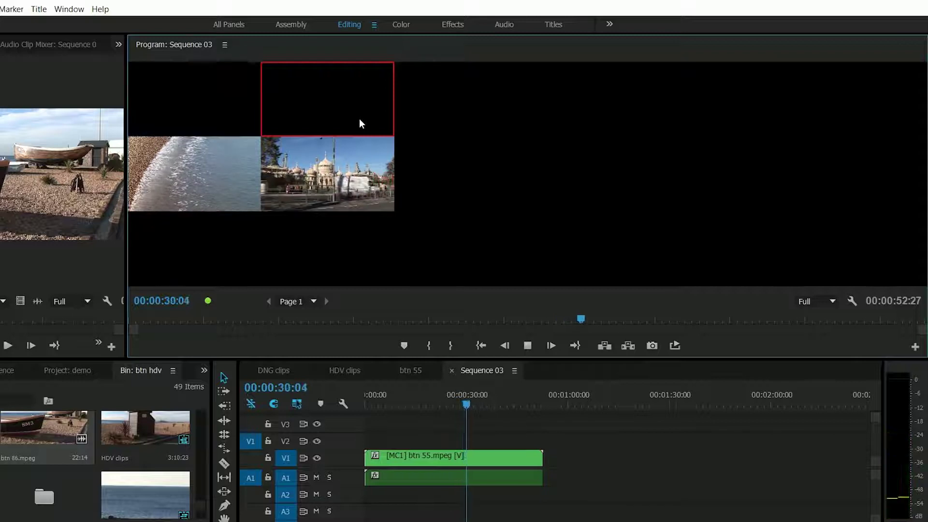
key("3")
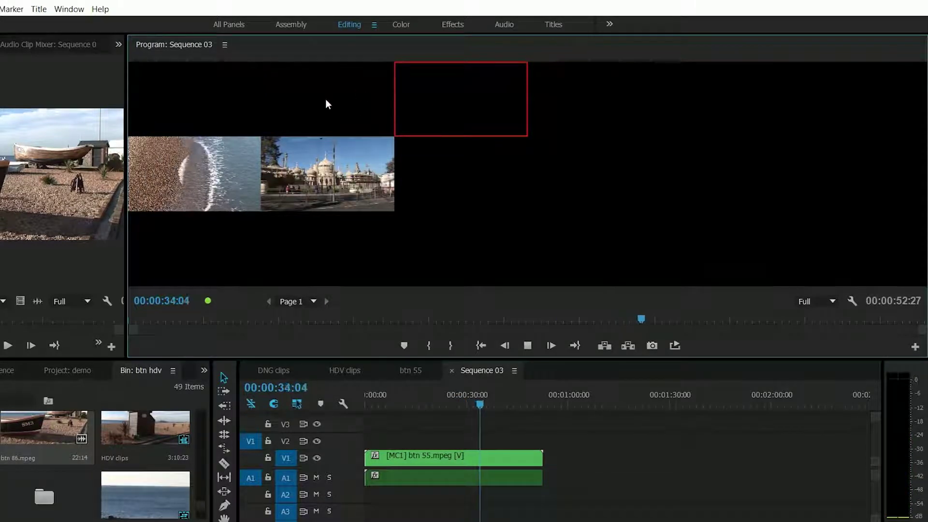
key("1")
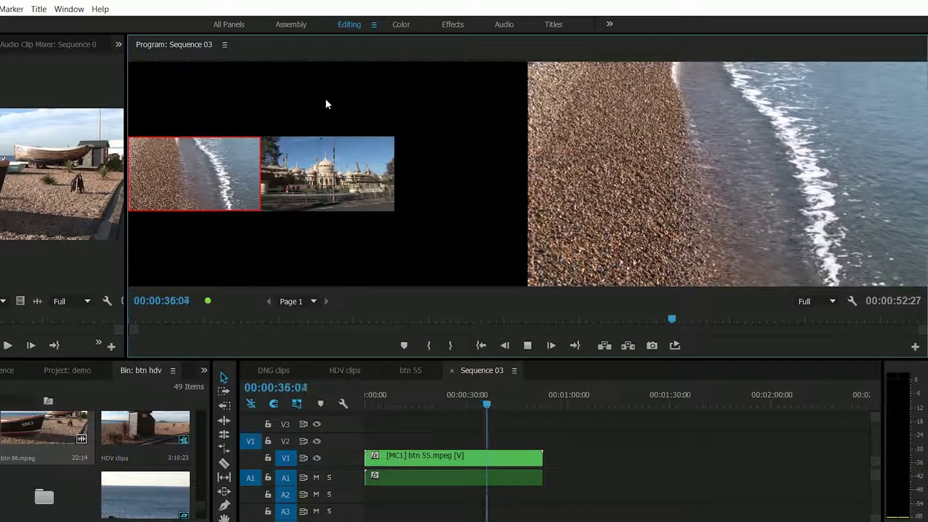
Cut to angles 5 and 3, stop playback to commit the cuts, then scrub back to review.
key("5")
key("3")
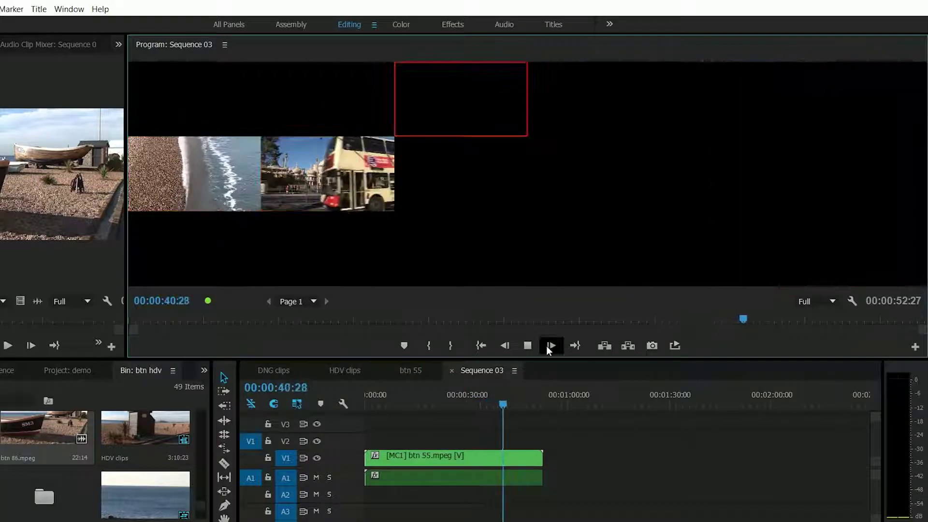
left_click(530, 348)
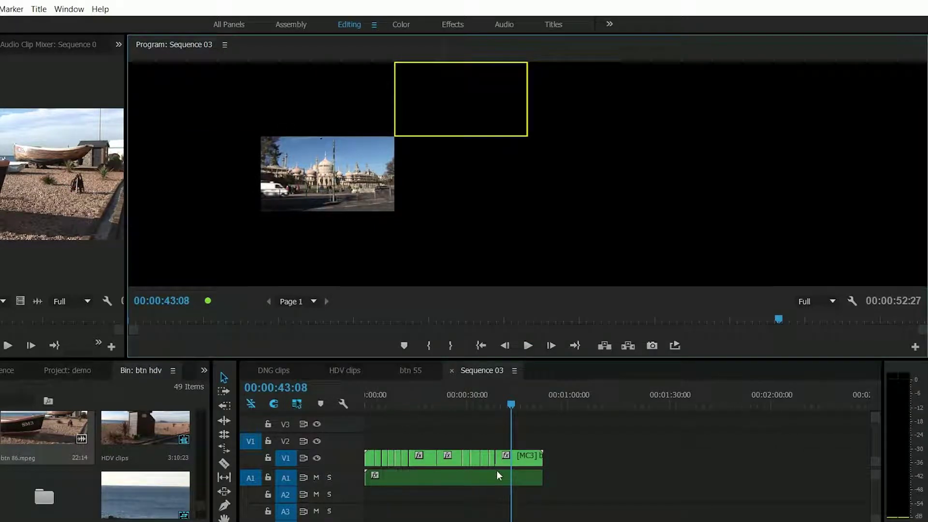
mouse_move(511, 405)
left_mouse_down()
mouse_move(356, 407)
mouse_move(367, 414)
mouse_move(382, 405)
left_mouse_up()
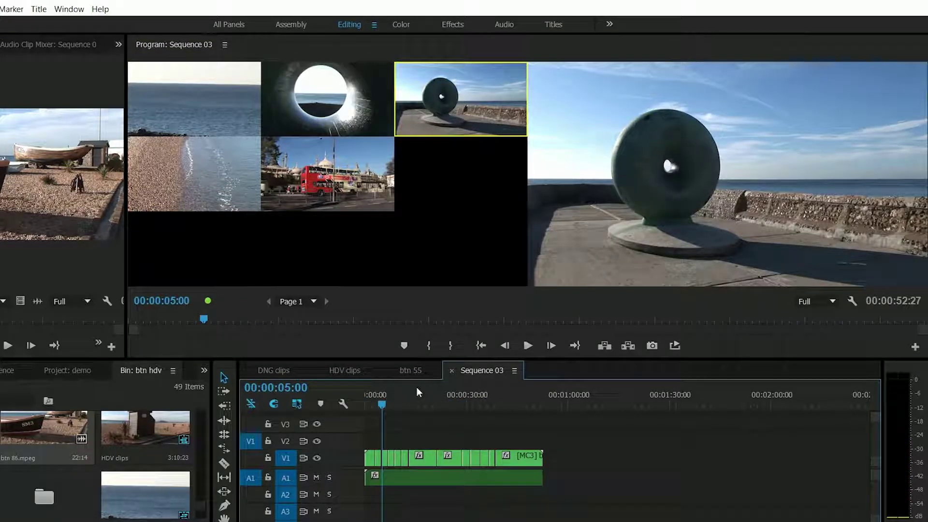
left_click_drag(382, 404, 441, 414)
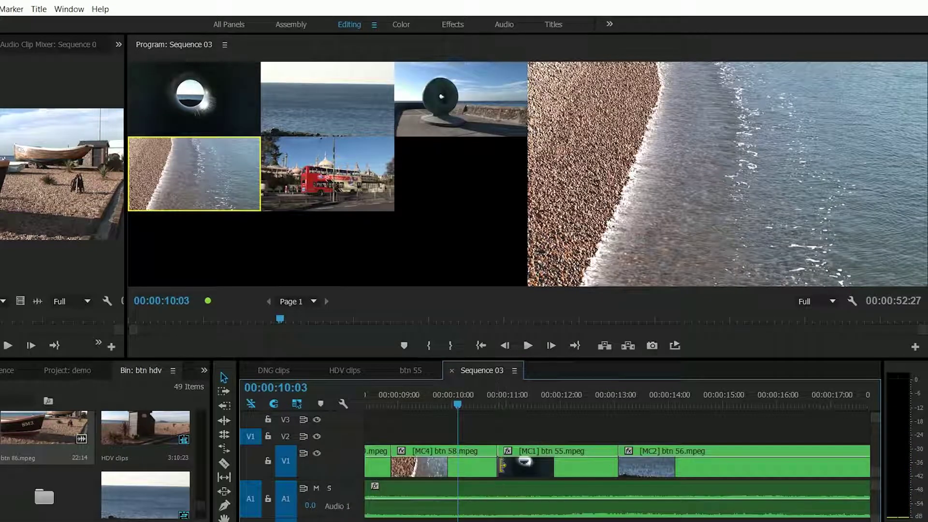
Trim the MC4/MC1 cut 8 frames earlier after checking it with the playhead.
left_click(468, 403)
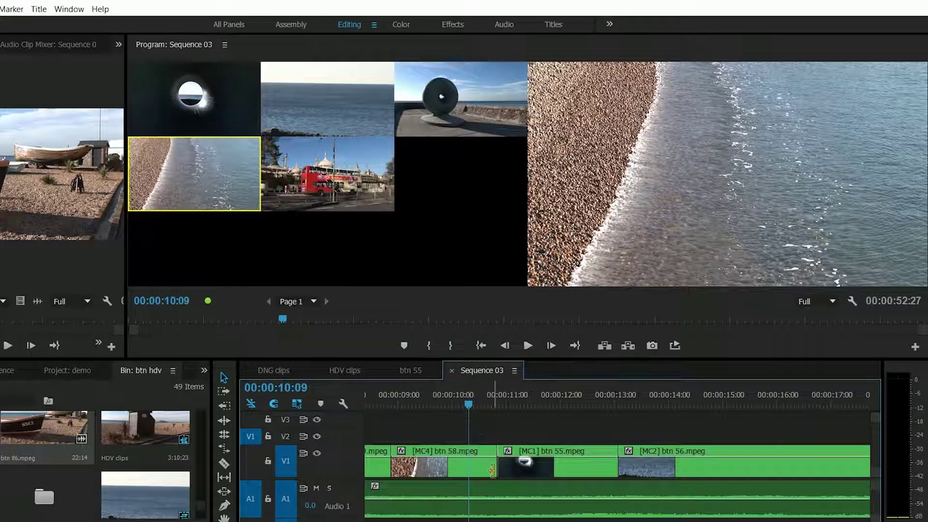
left_click(470, 406)
mouse_move(468, 405)
left_mouse_down()
mouse_move(446, 411)
mouse_move(470, 412)
left_mouse_up()
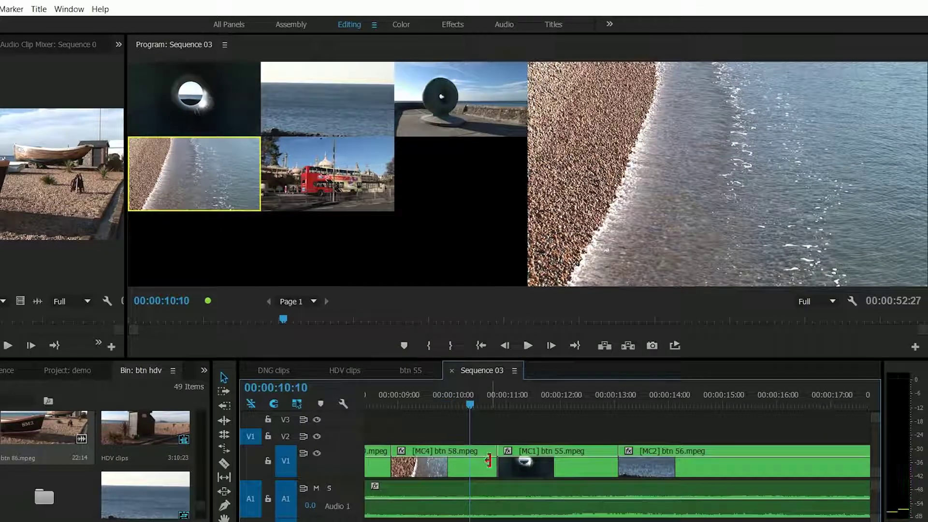
left_click_drag(496, 466, 481, 465)
left_click_drag(467, 401, 444, 403)
Rolling-edit the MC4/MC1 cut 3 frames later, MC1/MC2 8 later, and the pre-MC4 cut 6 earlier.
left_click(225, 436)
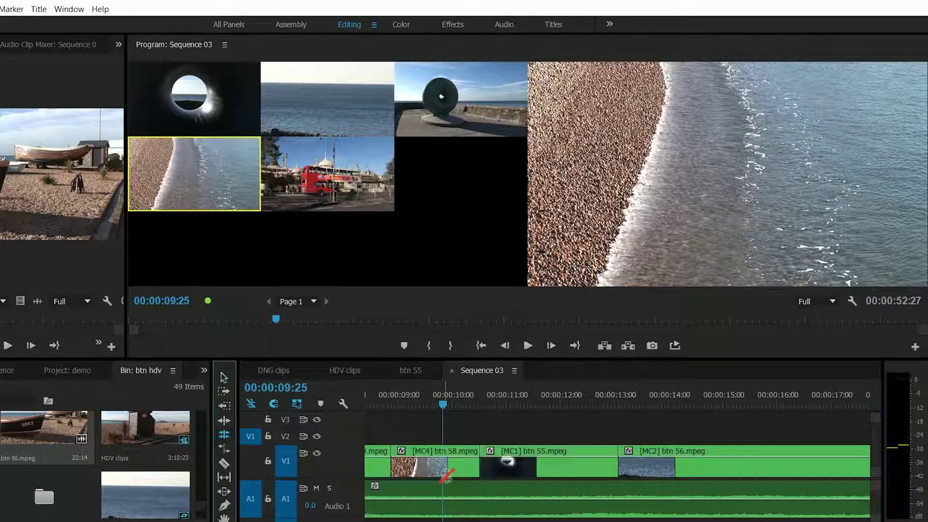
left_click_drag(481, 457, 482, 456)
mouse_move(619, 454)
left_mouse_down()
mouse_move(658, 454)
mouse_move(596, 455)
mouse_move(638, 455)
mouse_move(612, 455)
mouse_move(624, 456)
left_mouse_up()
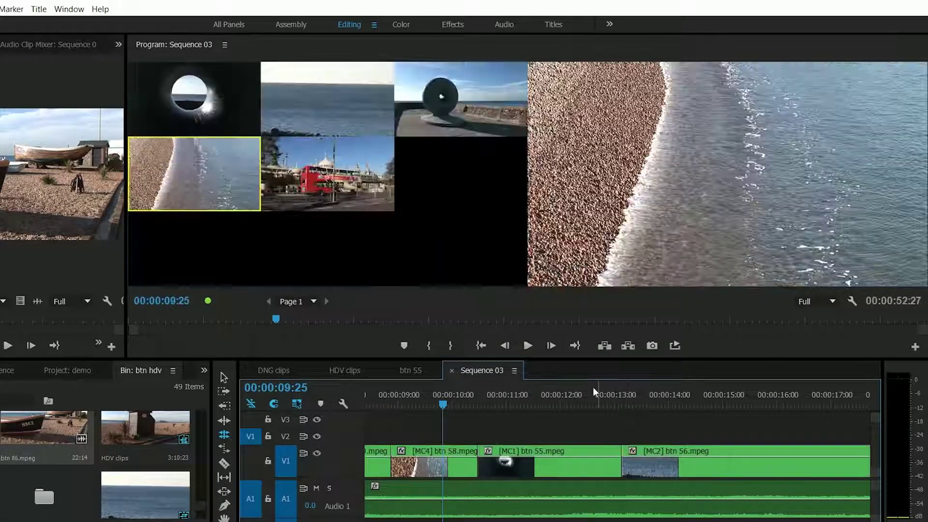
left_click_drag(391, 459, 384, 455)
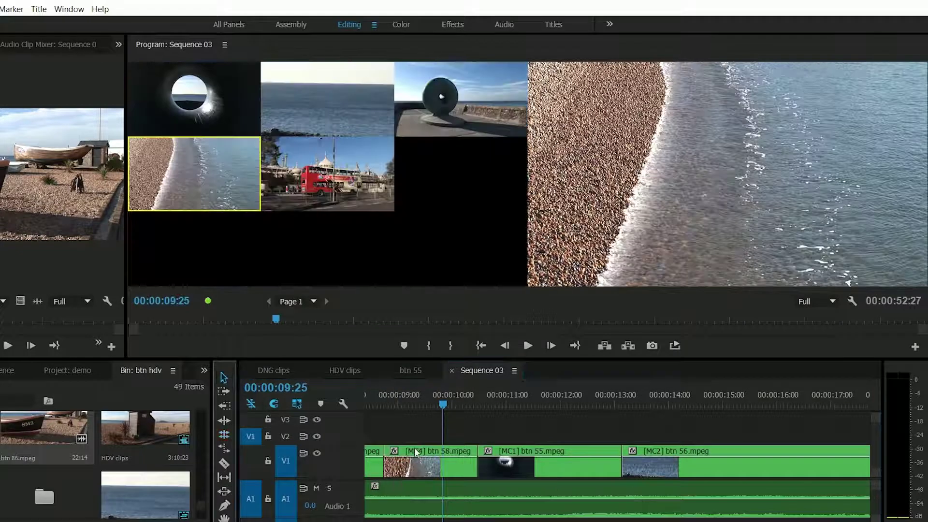
Switch the MC4 clip to the sea angle and the MC1 clip to the shoreline angle.
left_click(296, 113)
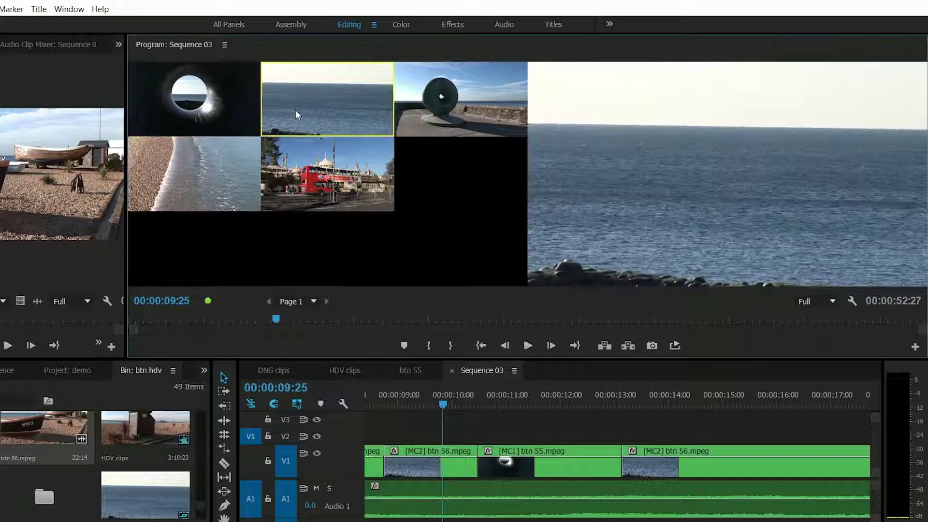
left_click(558, 408)
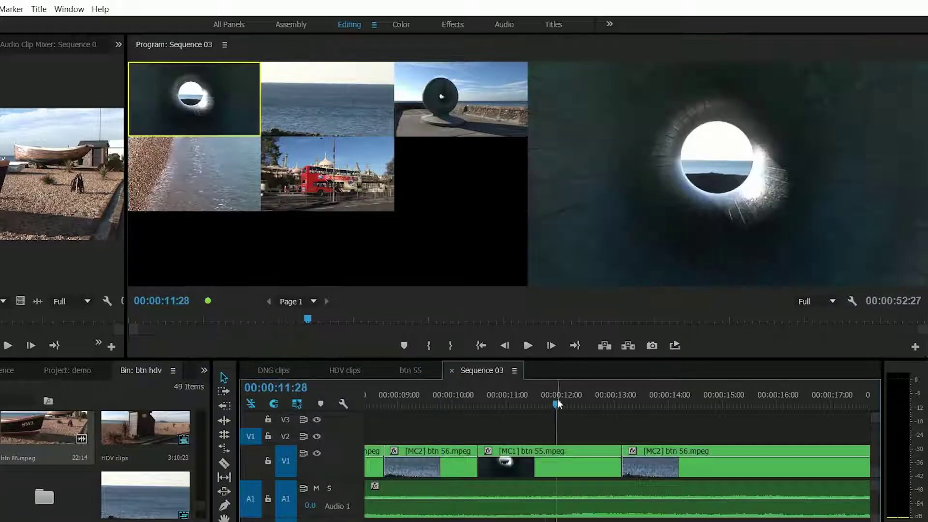
left_click(199, 170)
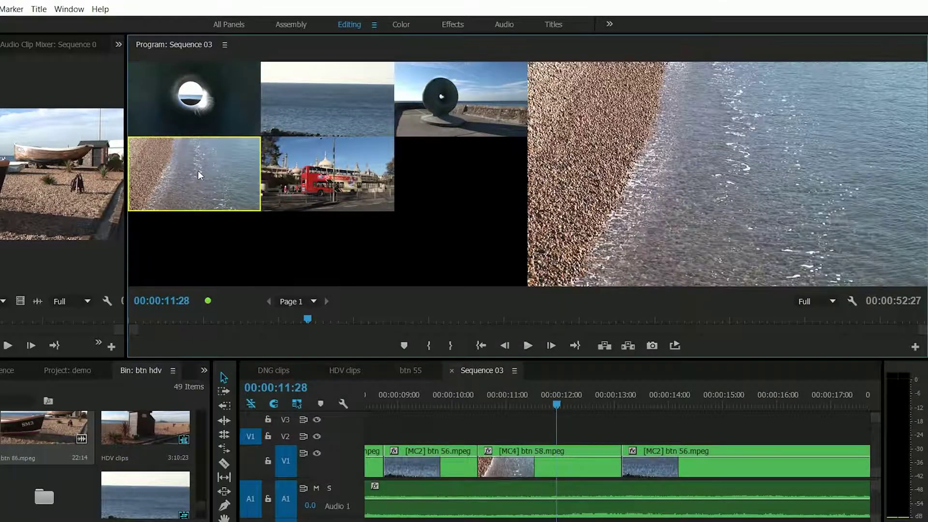
mouse_move(555, 405)
left_mouse_down()
mouse_move(509, 407)
mouse_move(542, 404)
left_mouse_up()
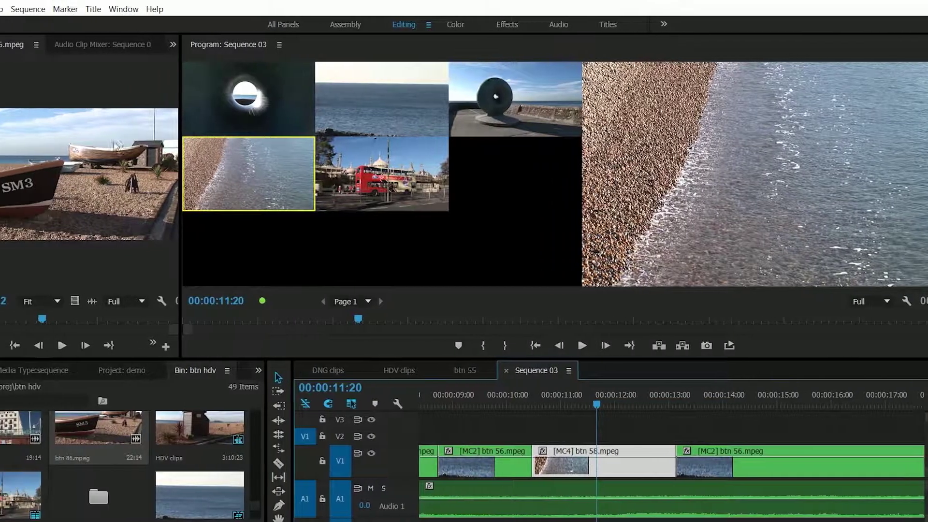
Add an edit at the playhead and make the clip after it, at 00:00:14:02, the tunnel angle.
left_click(74, 11)
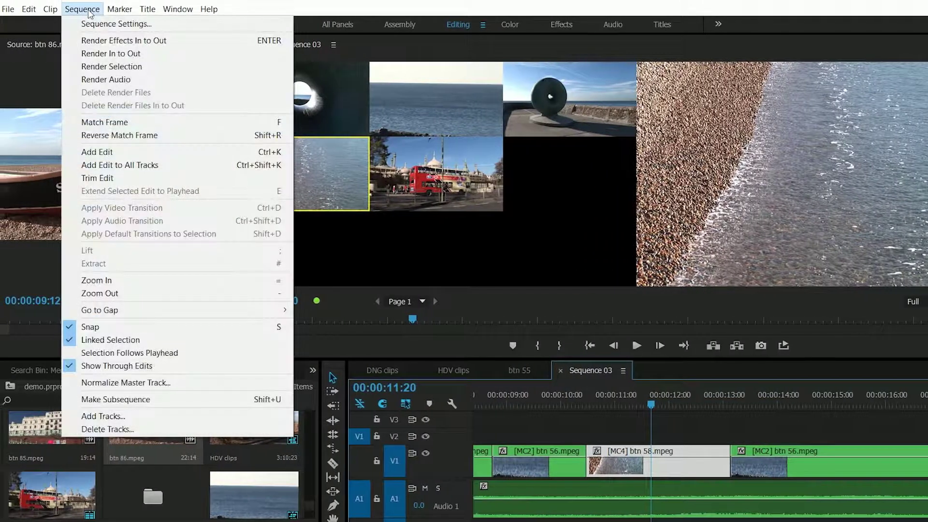
left_click(118, 152)
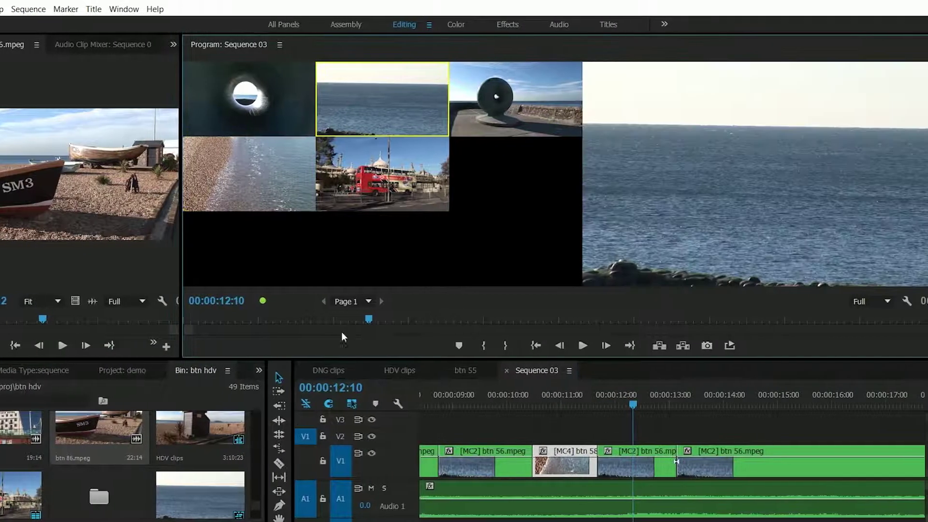
left_click_drag(634, 405, 727, 402)
left_click(239, 104)
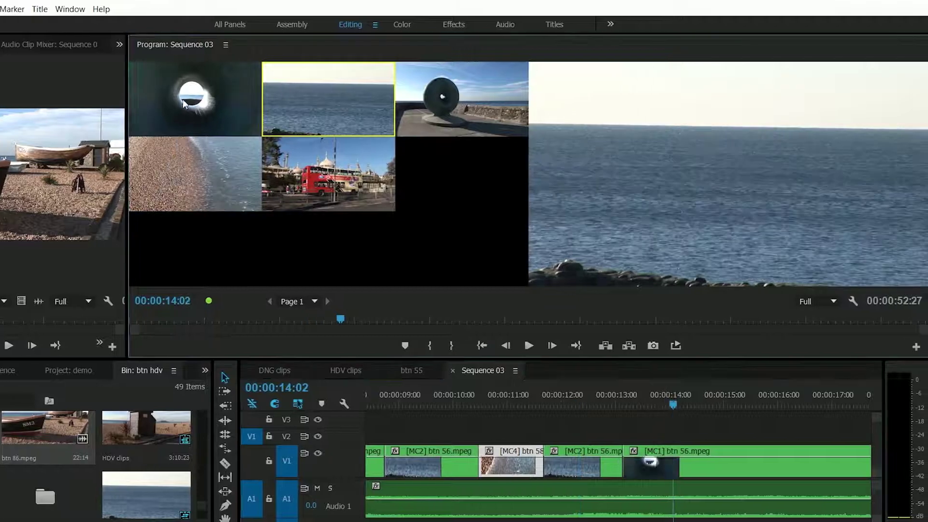
left_click_drag(436, 405, 455, 411)
Zoom out the timeline and set the Program Monitor to Composite Video instead of the multi-camera grid.
key("minus")
key("minus")
key("minus")
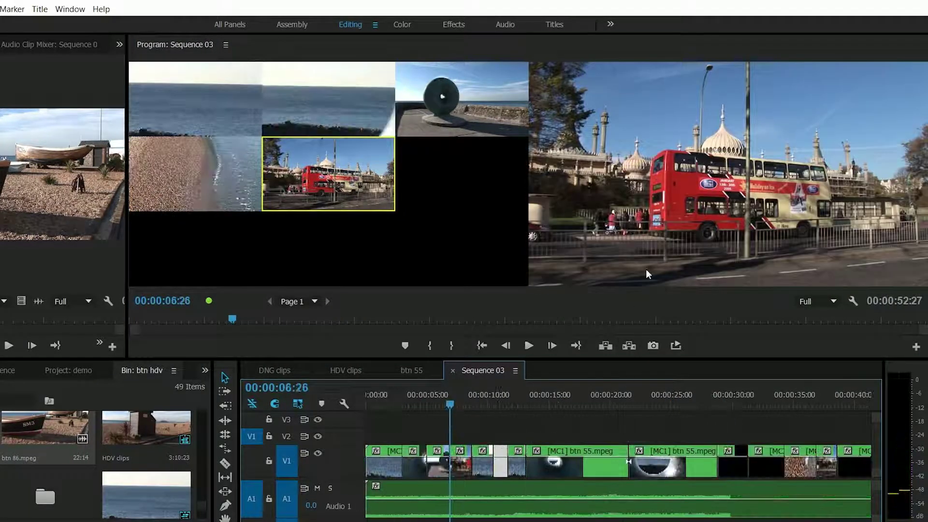
left_click(853, 301)
left_click(793, 204)
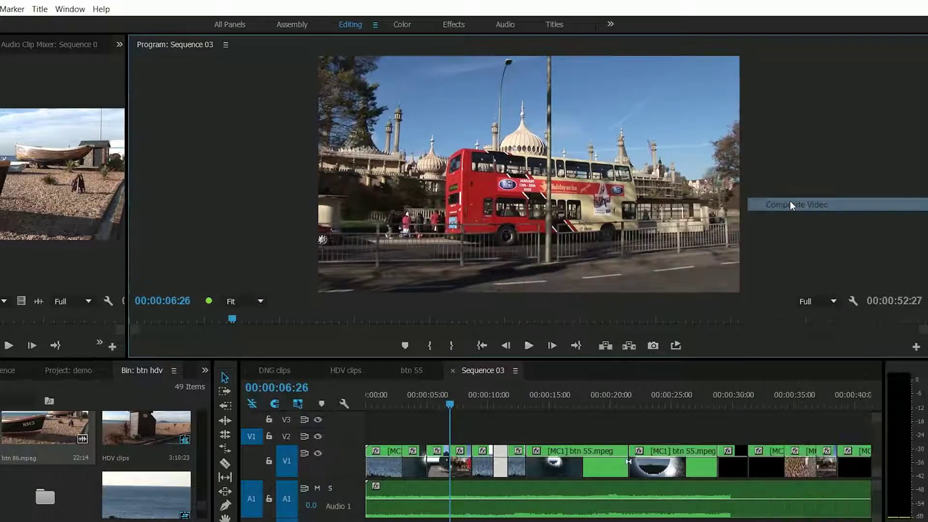